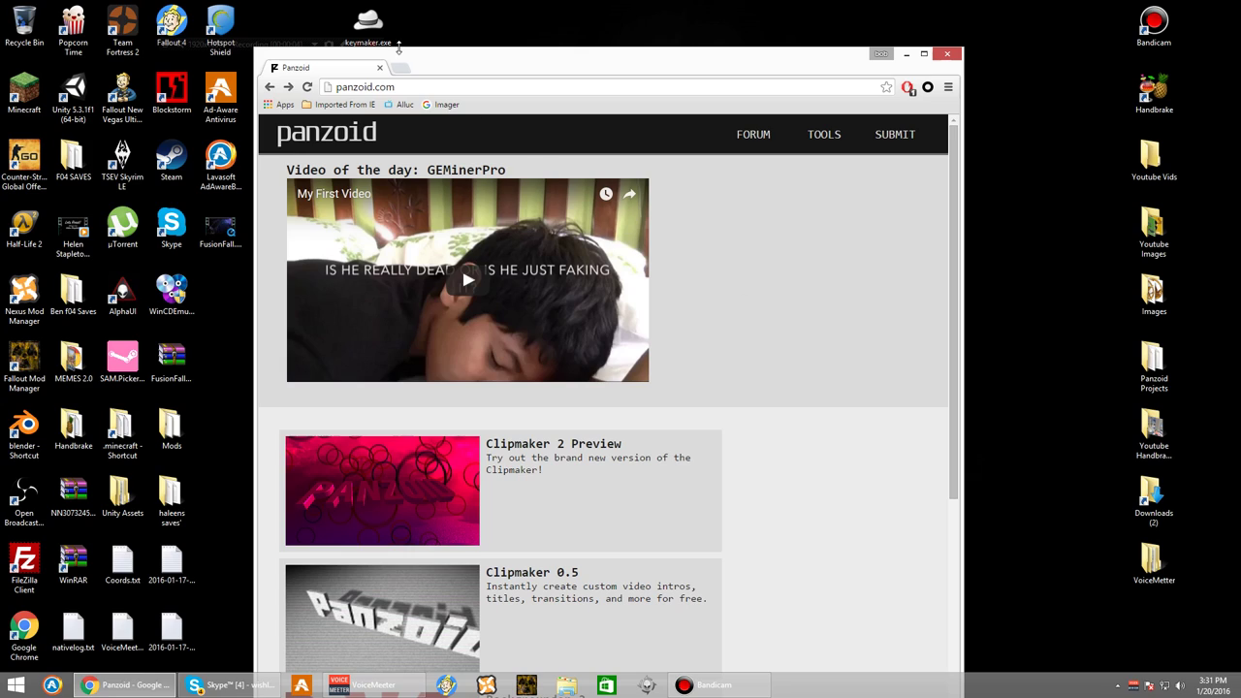
# Go to panzoid.com and scroll down the homepage to the Backgrounder 3 link.
pyautogui.click(408, 87)
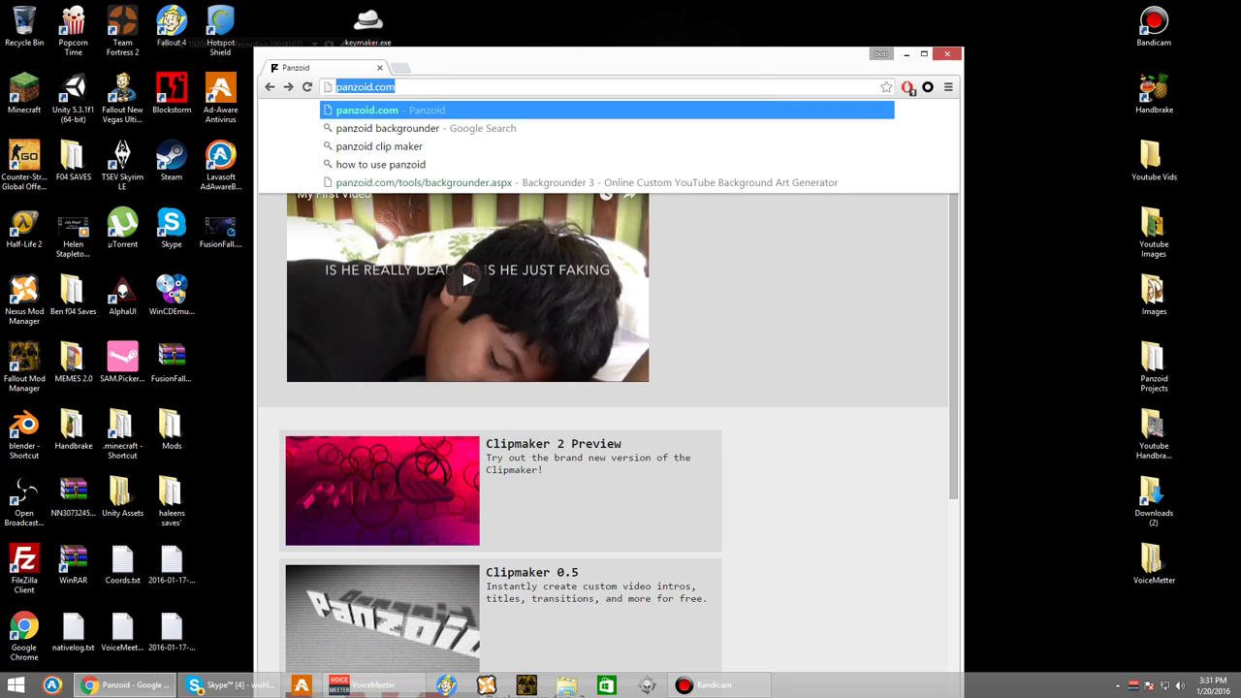
pyautogui.click(859, 438)
pyautogui.scroll(-3, 859, 437)
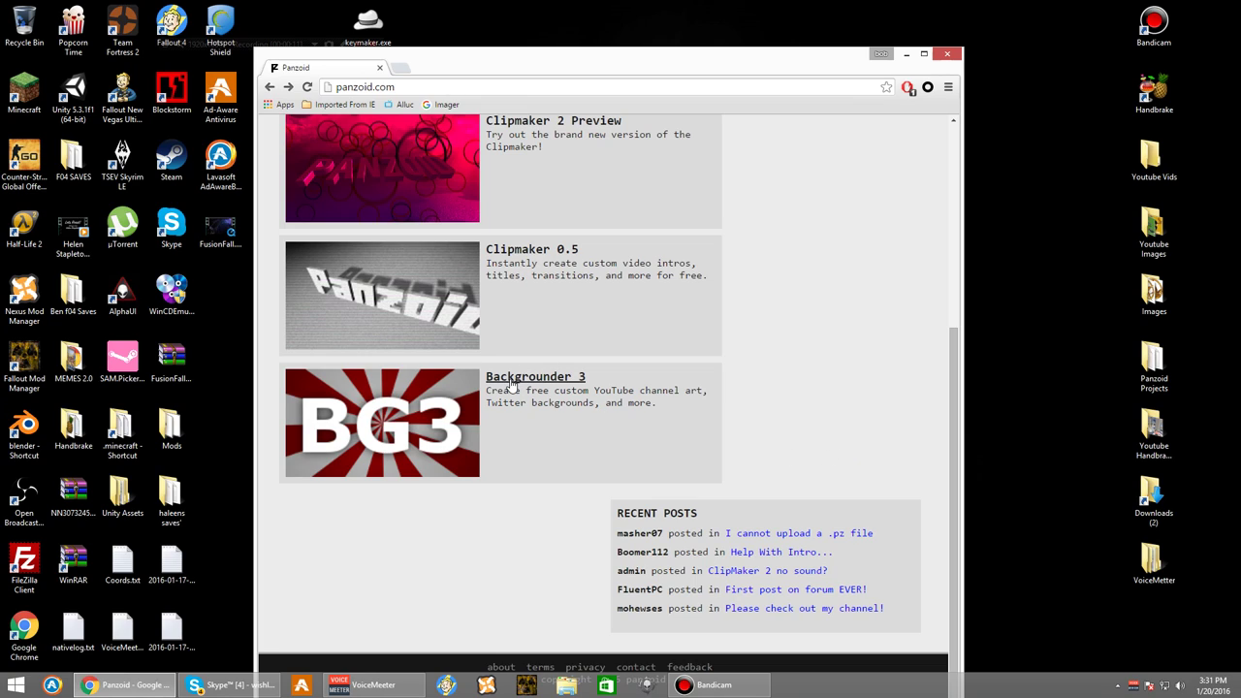
# Open Backgrounder 3 and set the canvas type to YouTube Thumbnail.
pyautogui.click(514, 380)
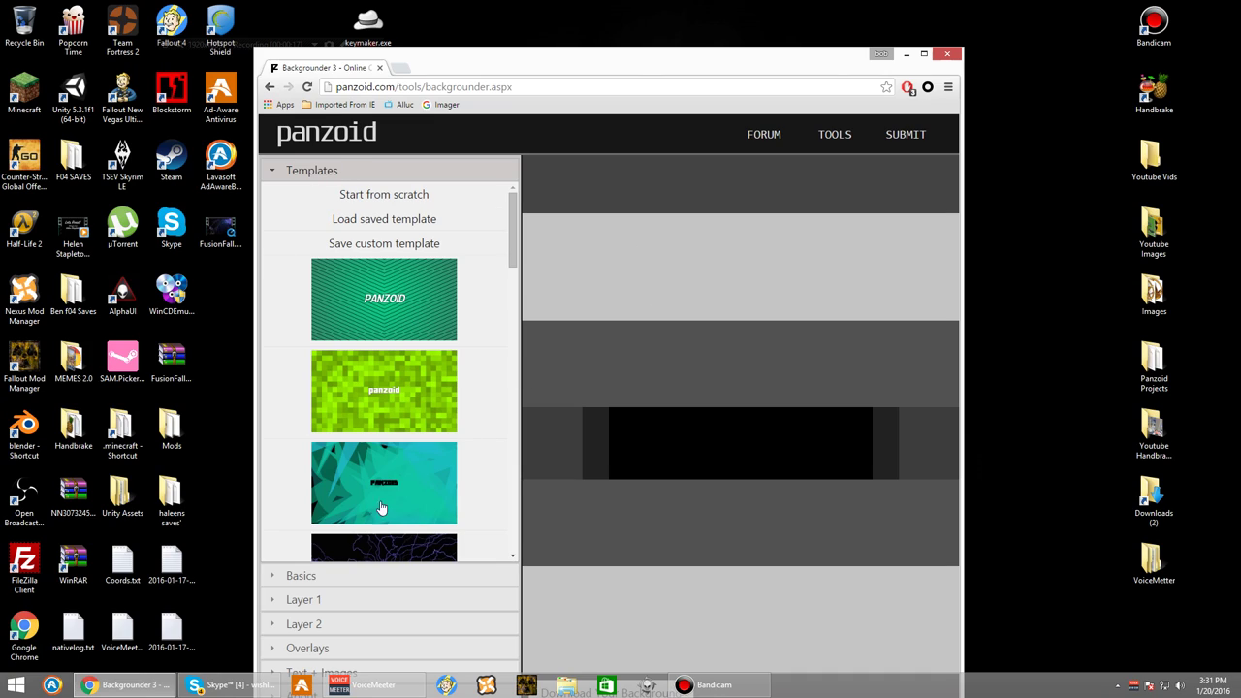
pyautogui.click(299, 584)
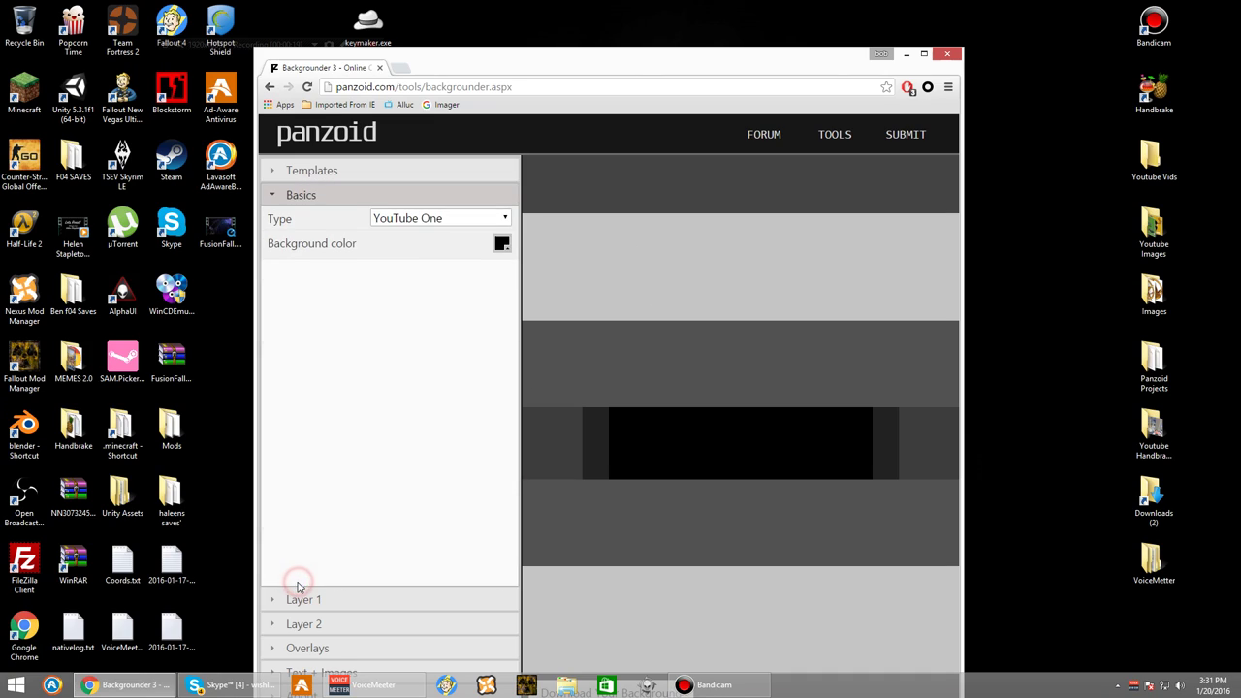
pyautogui.click(435, 221)
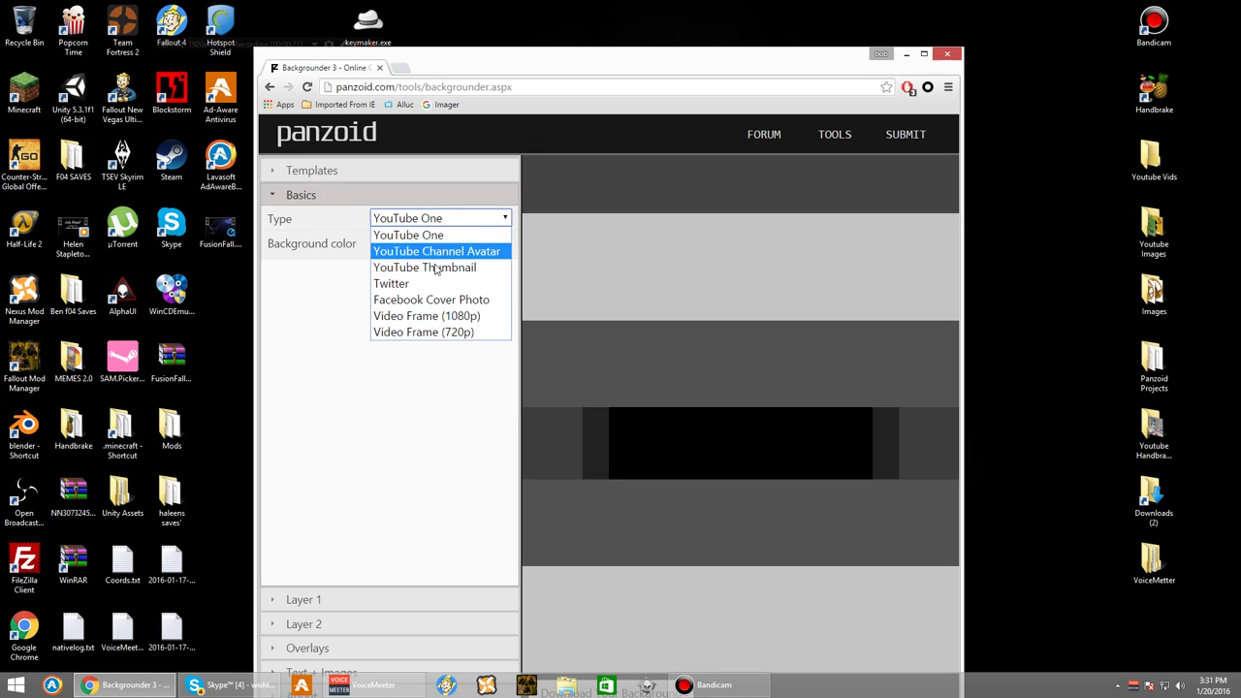
pyautogui.click(434, 268)
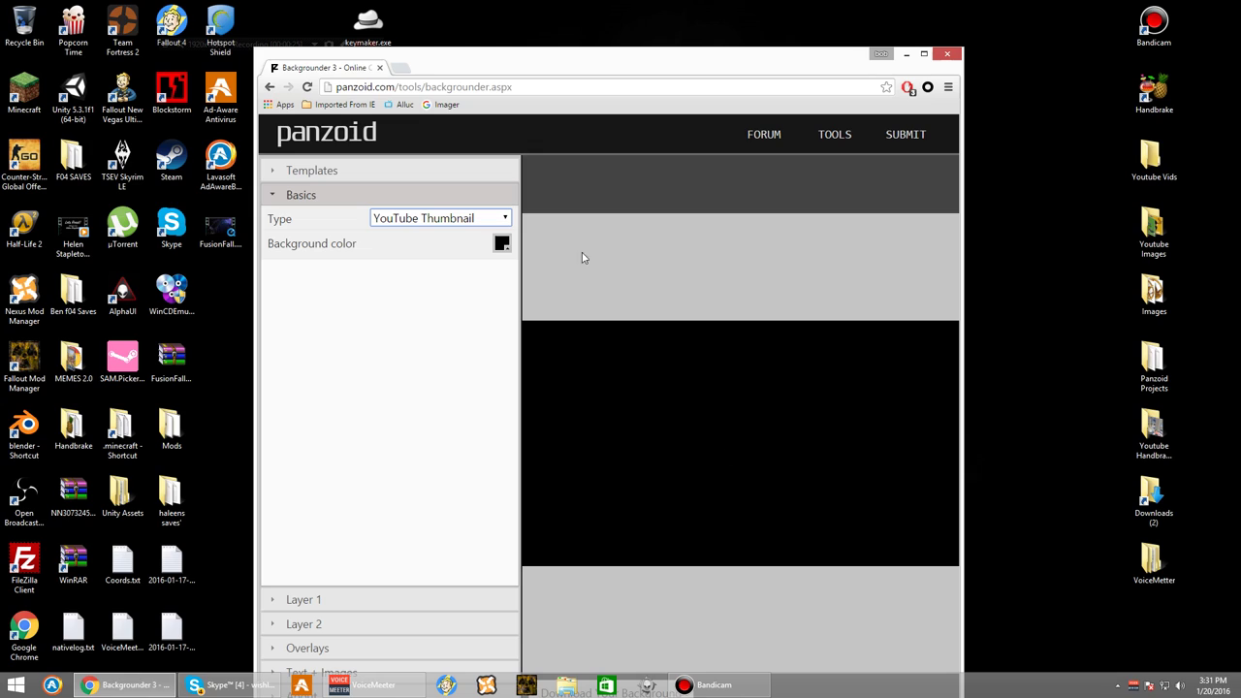
# Change the background color to bright green.
pyautogui.click(506, 247)
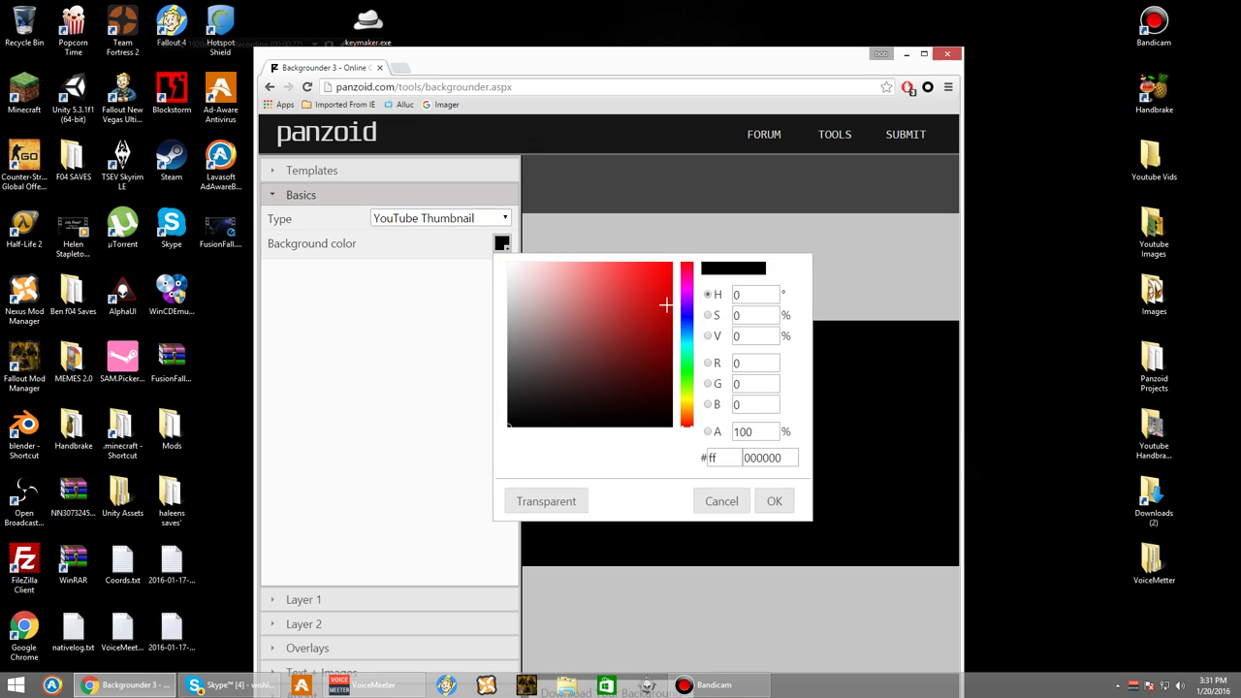
pyautogui.moveTo(687, 334); pyautogui.dragTo(686, 374)
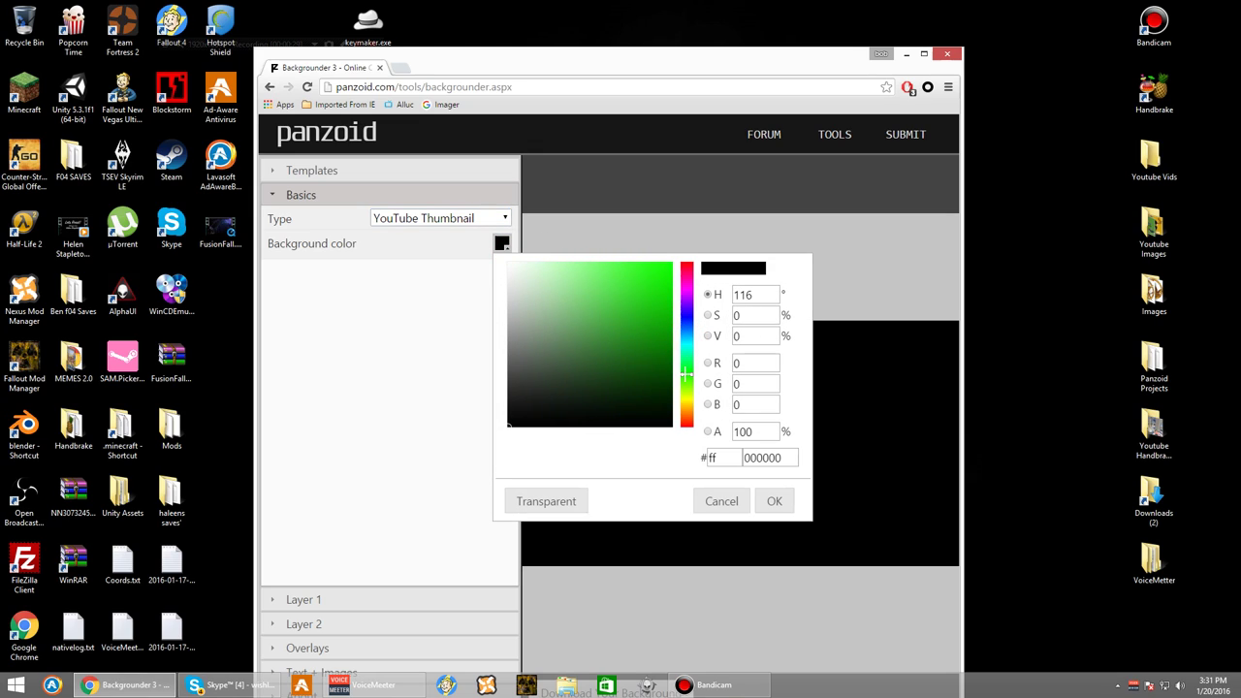
pyautogui.click(667, 281)
pyautogui.click(773, 502)
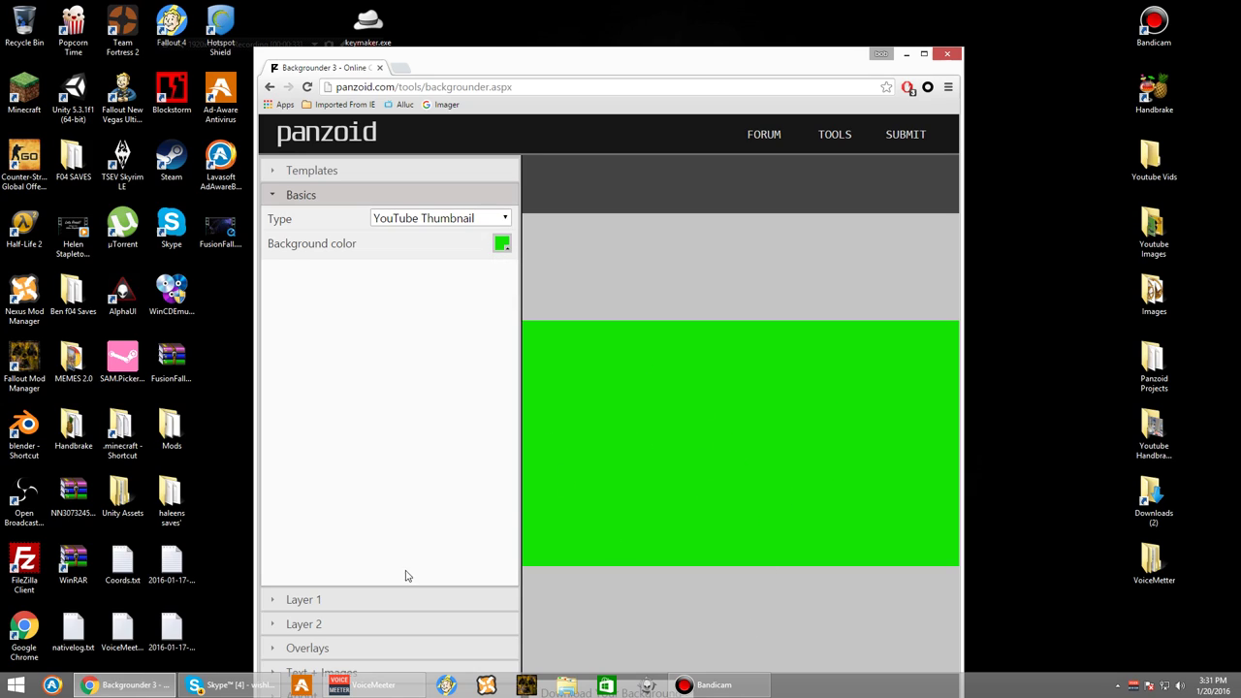
# Add a text sprite and replace its placeholder text with 'WifiSpy'.
pyautogui.click(332, 667)
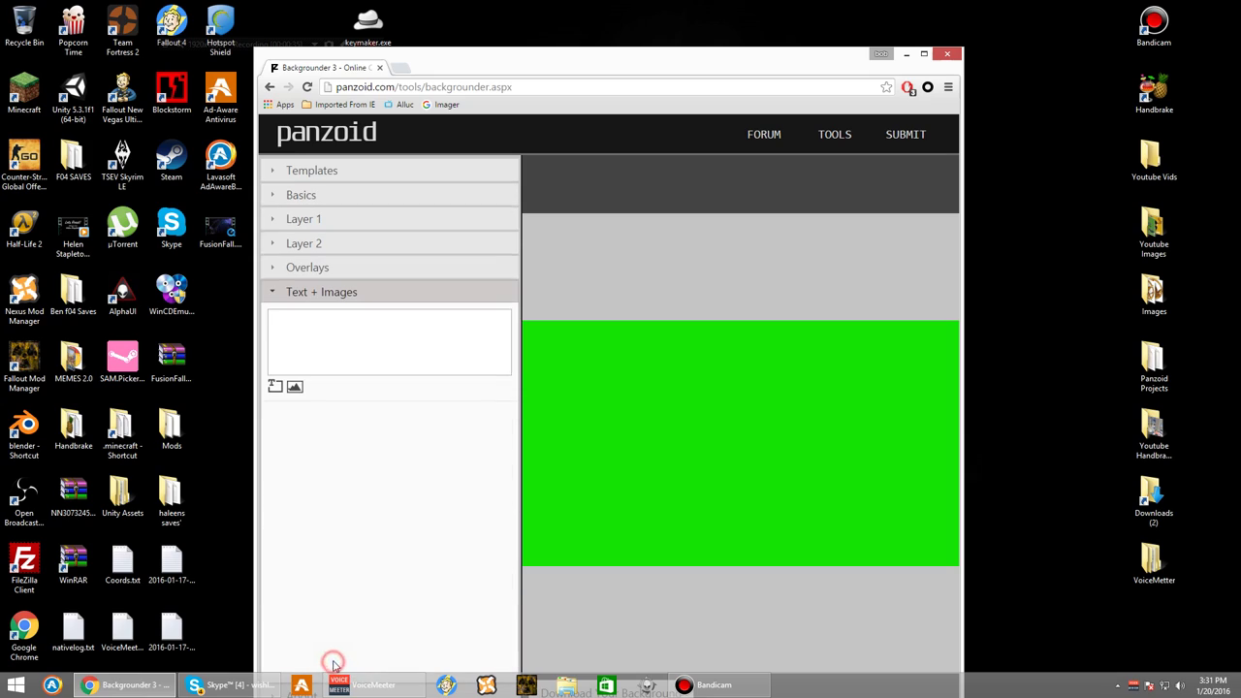
pyautogui.click(275, 386)
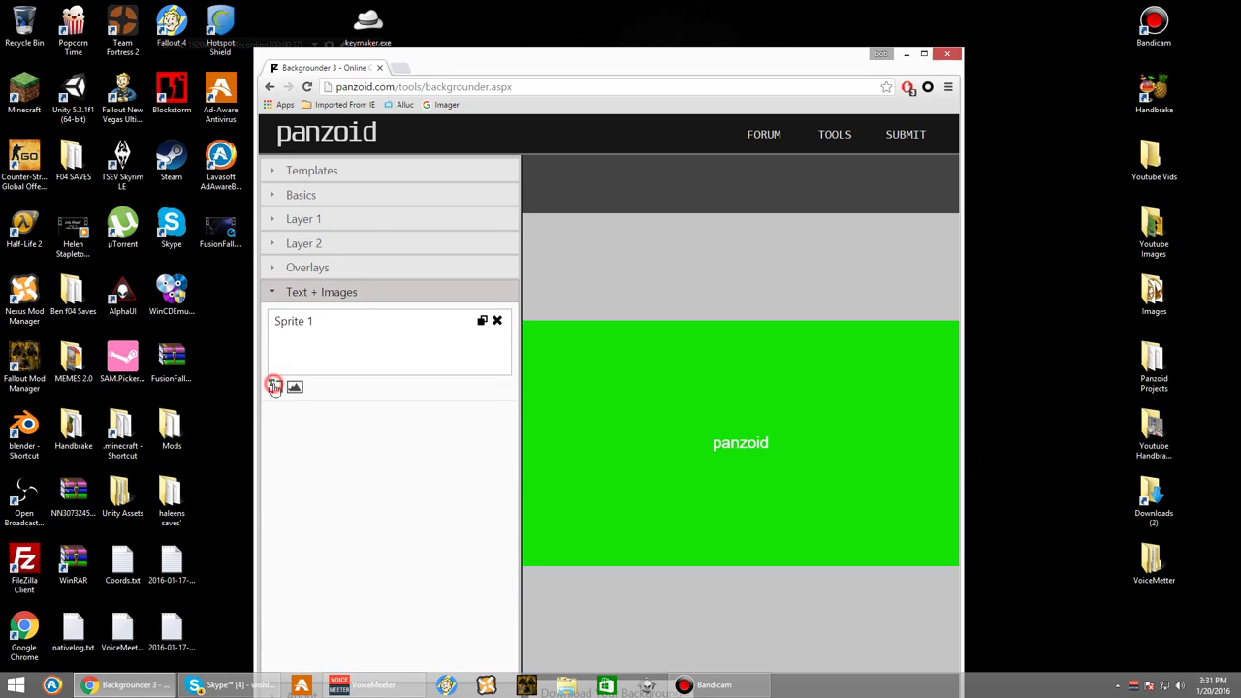
pyautogui.click(330, 332)
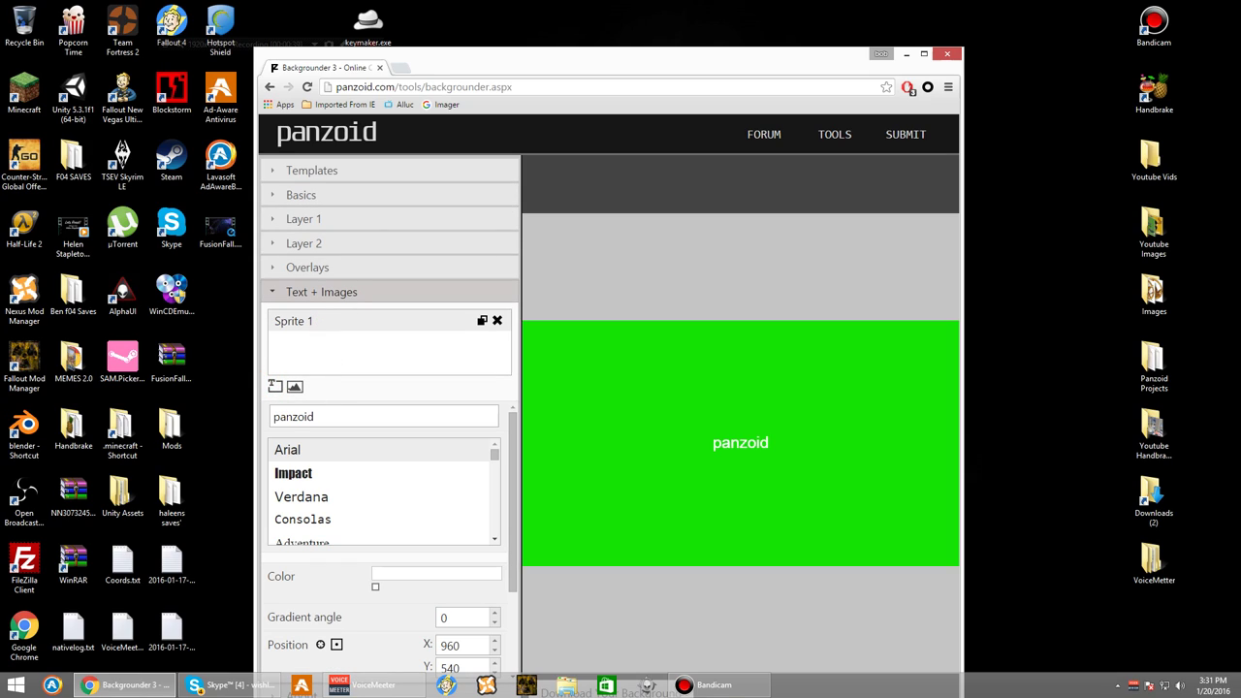
pyautogui.doubleClick(328, 416)
pyautogui.write('WifiS')
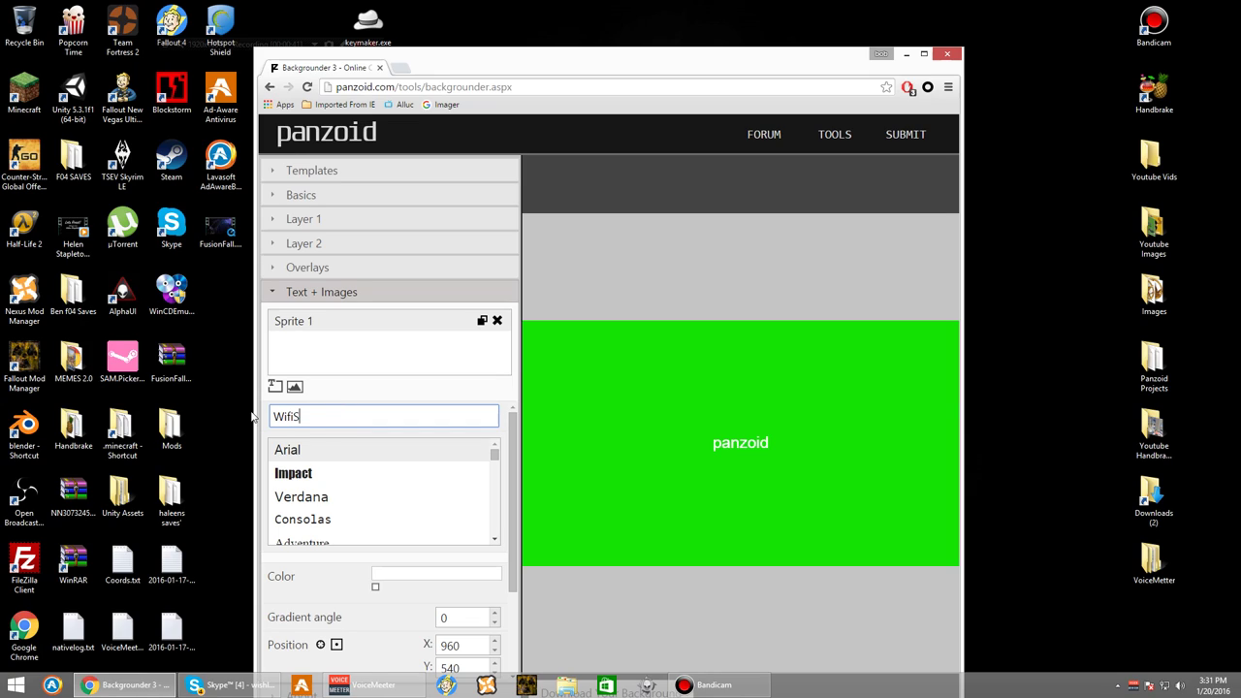
pyautogui.write('py')
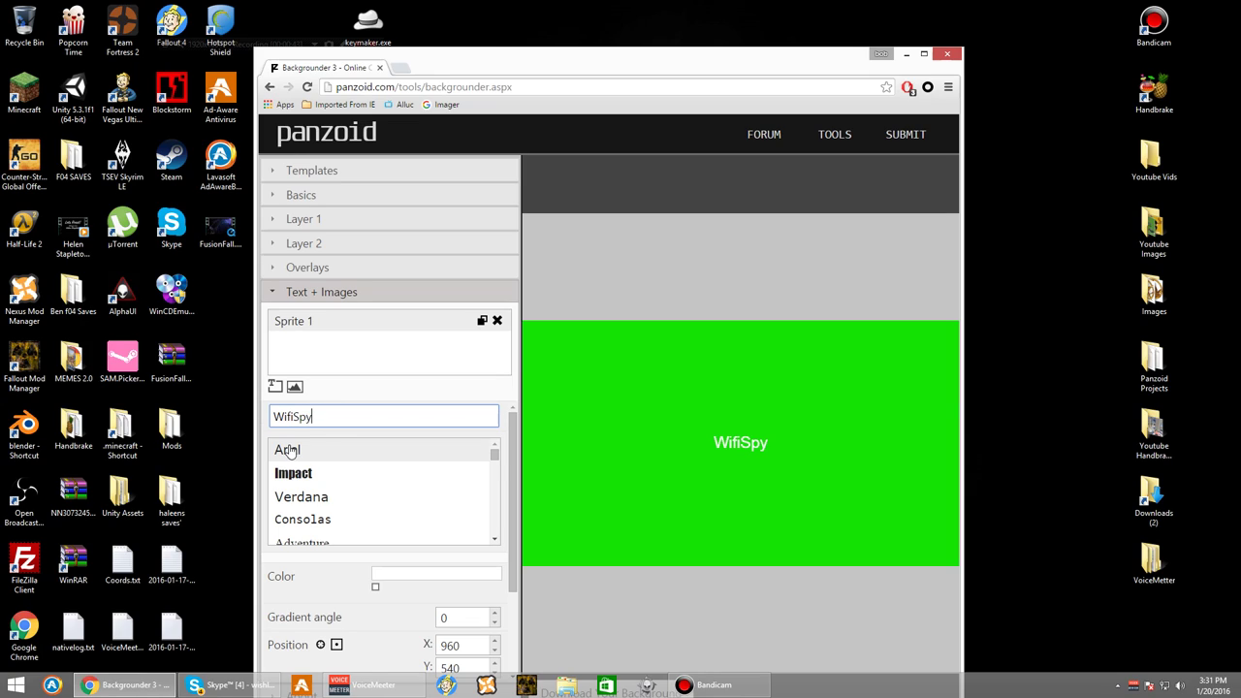
# Apply the Punks not dead font to WifiSpy and set font size 300.
pyautogui.scroll(-3, 430, 463)
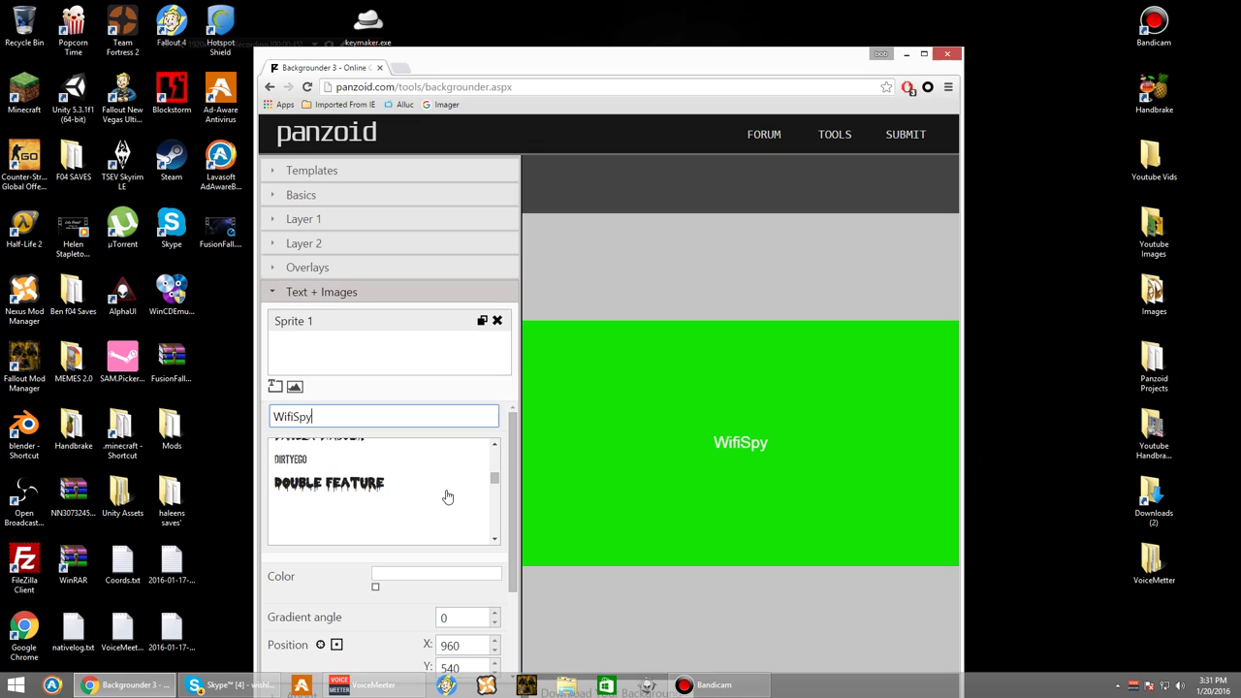
pyautogui.scroll(-5, 447, 496)
pyautogui.scroll(3, 434, 488)
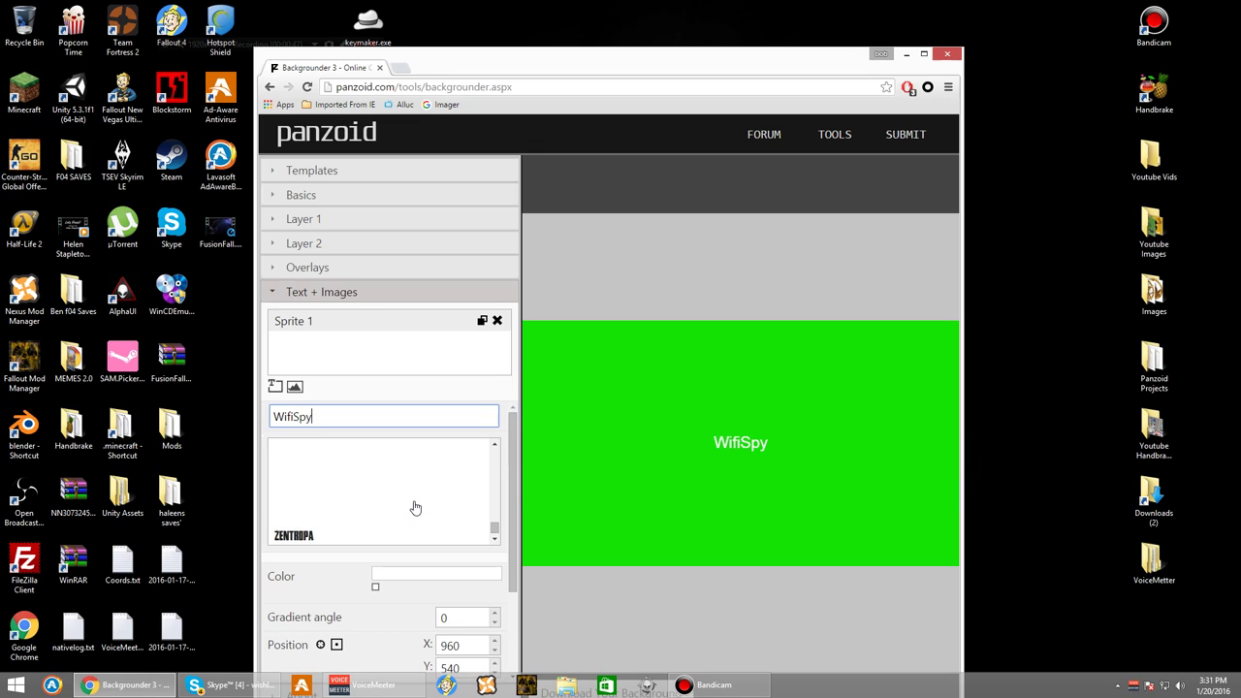
pyautogui.scroll(2, 410, 516)
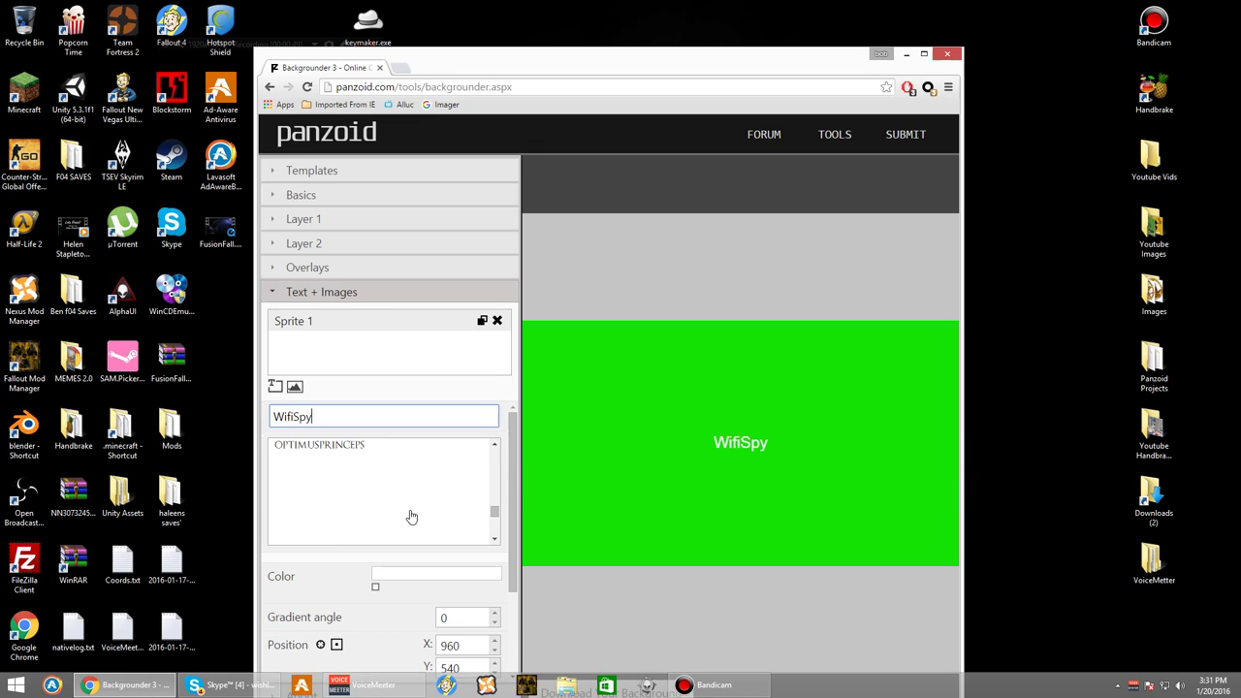
pyautogui.click(391, 515)
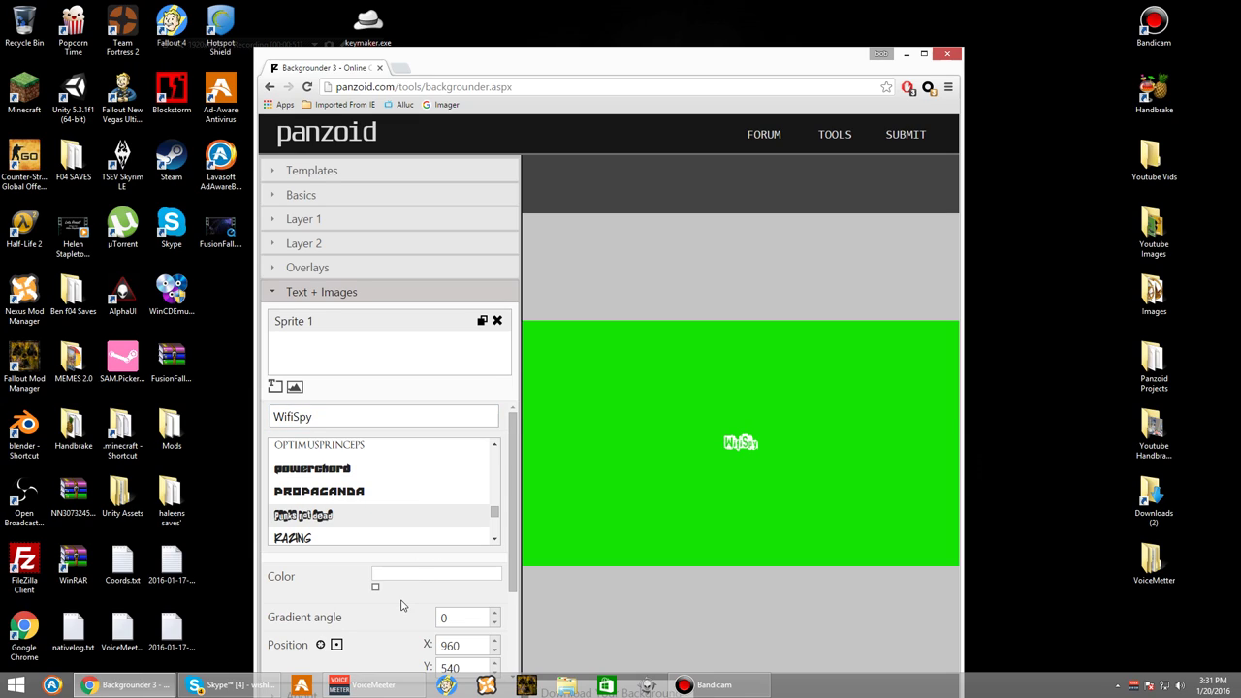
pyautogui.scroll(-1, 405, 596)
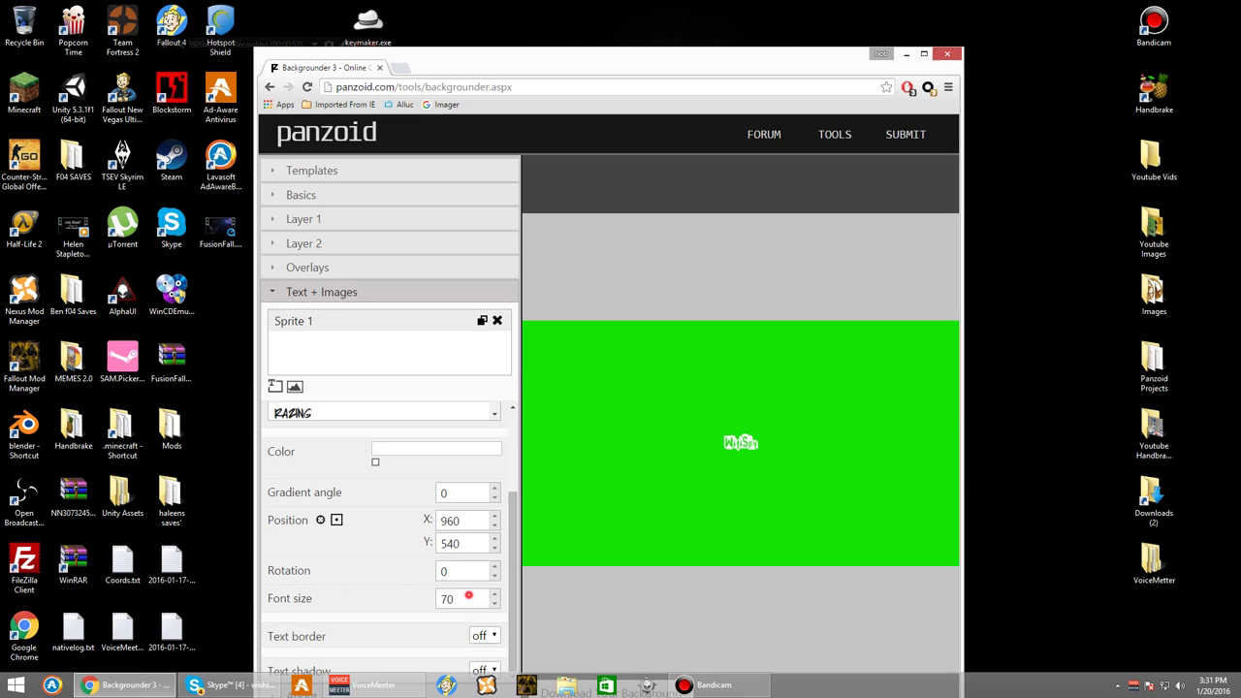
pyautogui.moveTo(468, 596); pyautogui.dragTo(439, 597)
pyautogui.write('300')
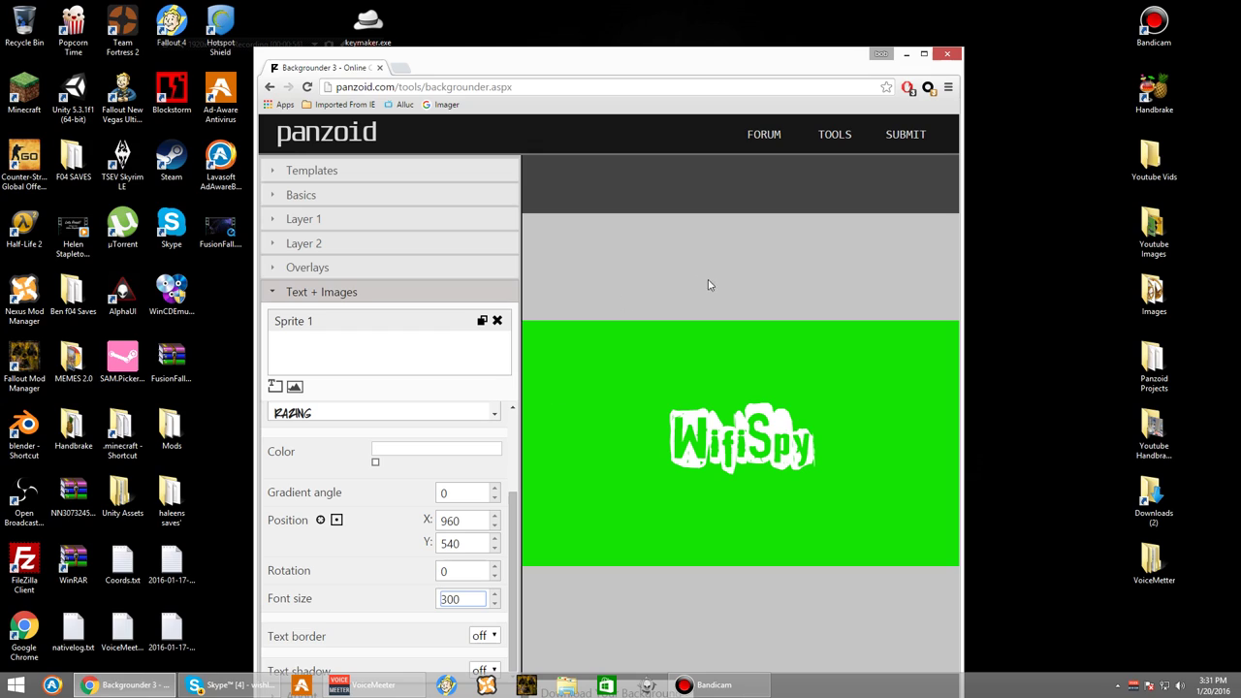
# Rotate WifiSpy 29 degrees, move it up-left, and raise font size to 306.
pyautogui.moveTo(762, 424); pyautogui.dragTo(728, 431)
pyautogui.moveTo(495, 568); pyautogui.dragTo(499, 574)
pyautogui.moveTo(719, 440); pyautogui.dragTo(607, 366)
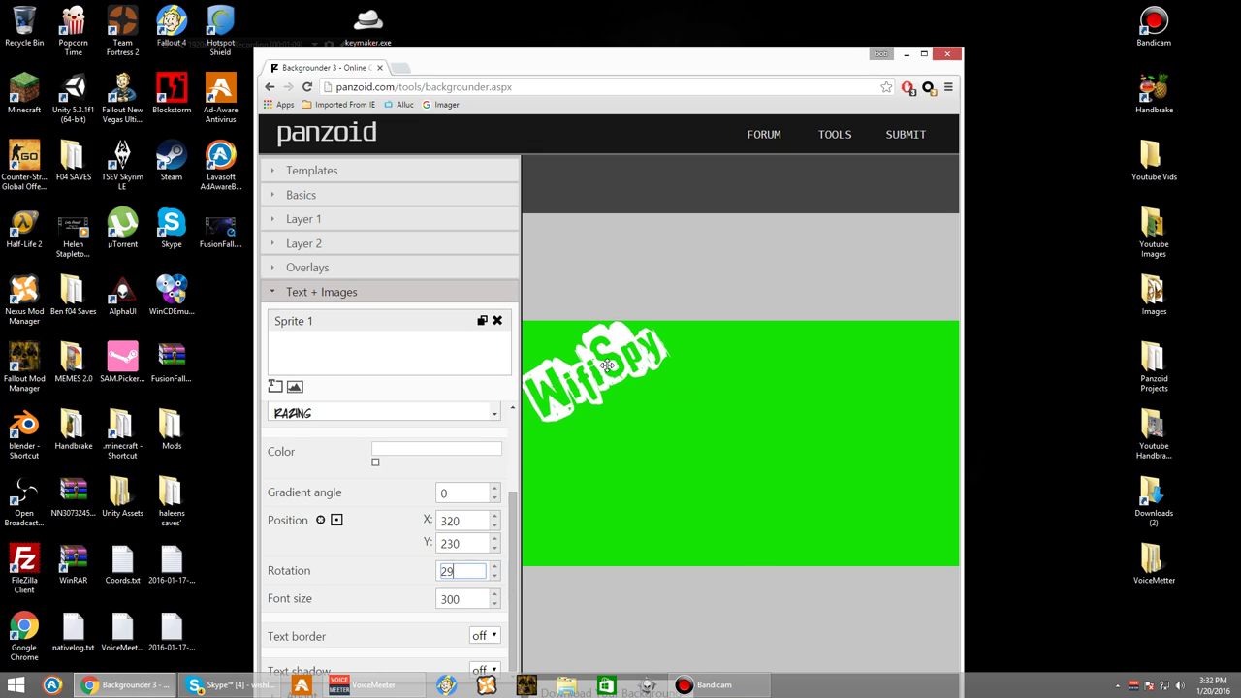
pyautogui.click(494, 595)
pyautogui.click(494, 593)
pyautogui.click(494, 593)
pyautogui.click(494, 594)
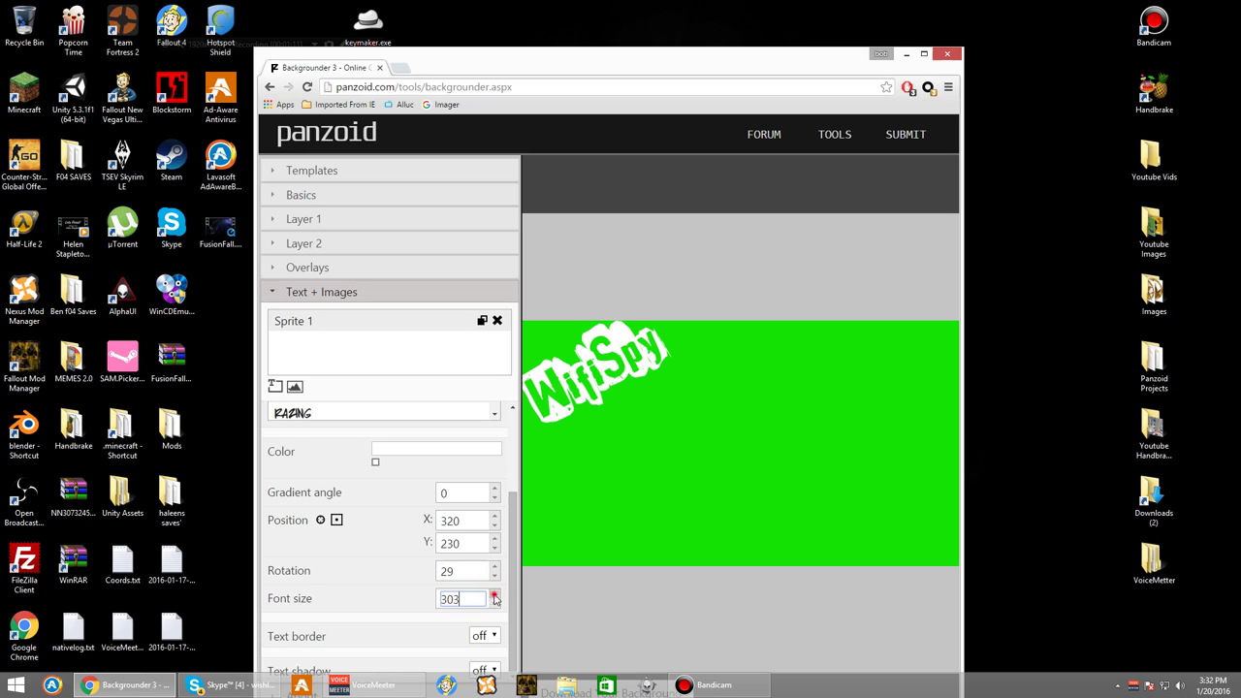
pyautogui.click(494, 593)
pyautogui.click(495, 594)
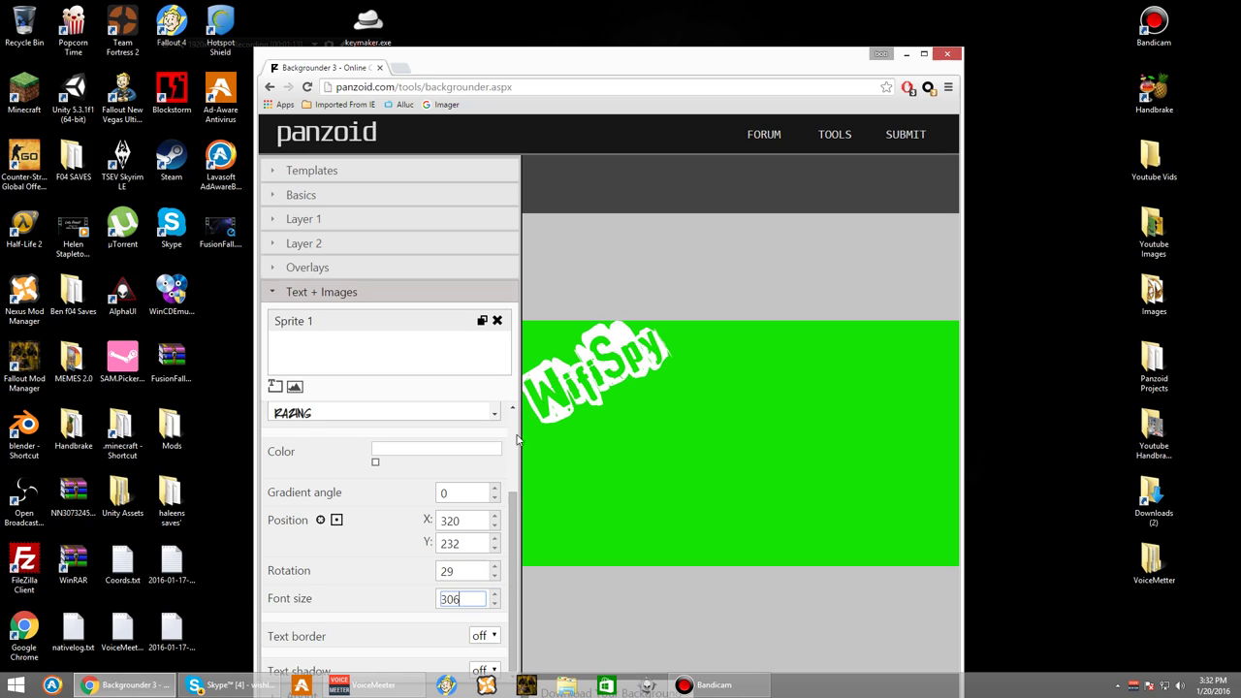
# Add a gradient to the WifiSpy text colour with a deep blue left stop.
pyautogui.scroll(2, 392, 538)
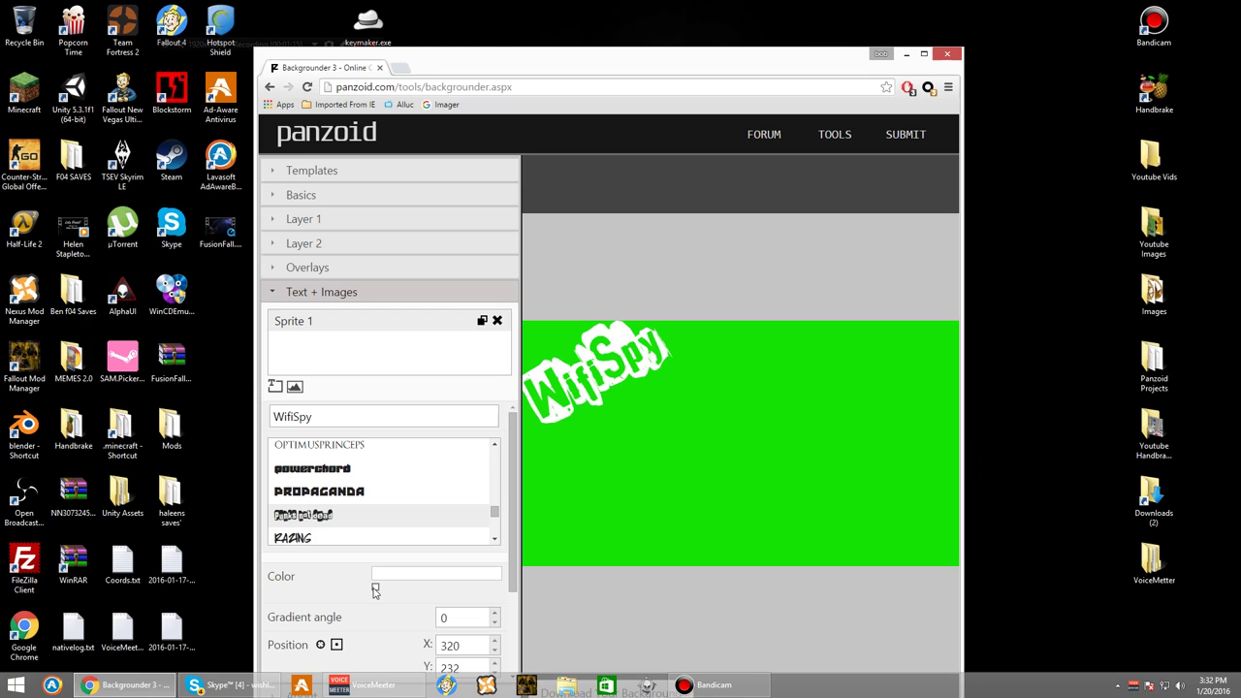
pyautogui.click(375, 589)
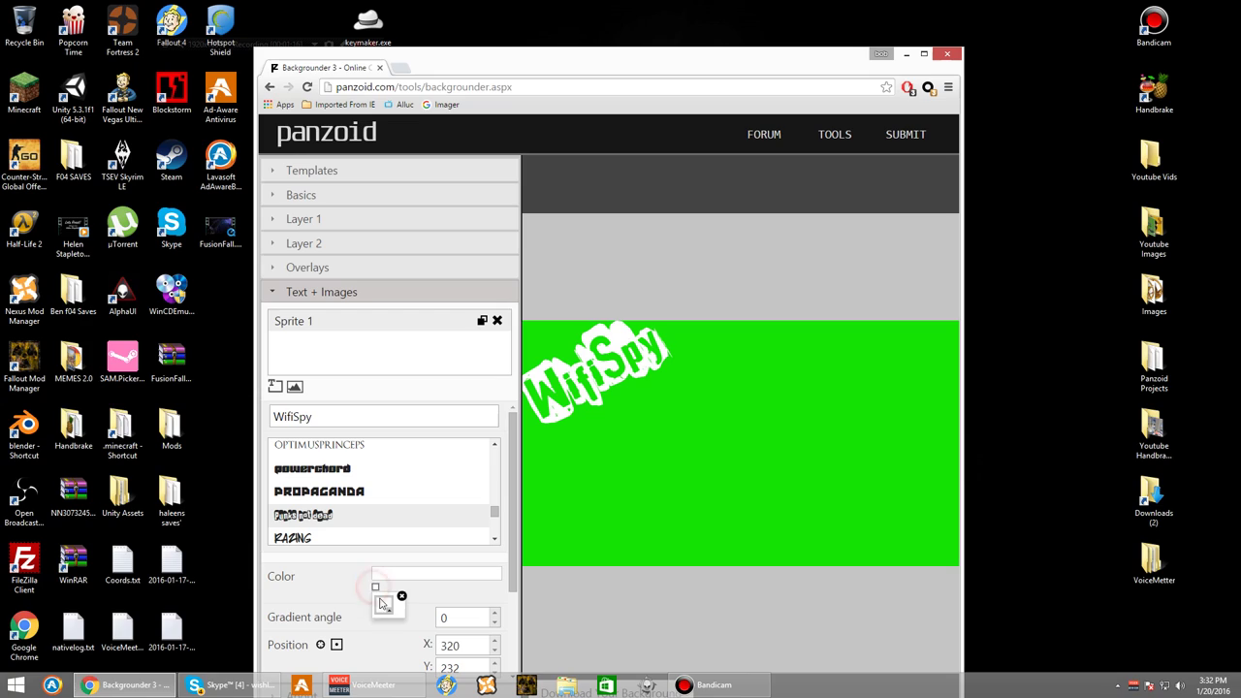
pyautogui.click(439, 573)
pyautogui.moveTo(439, 588); pyautogui.dragTo(496, 606)
pyautogui.click(376, 589)
pyautogui.click(386, 611)
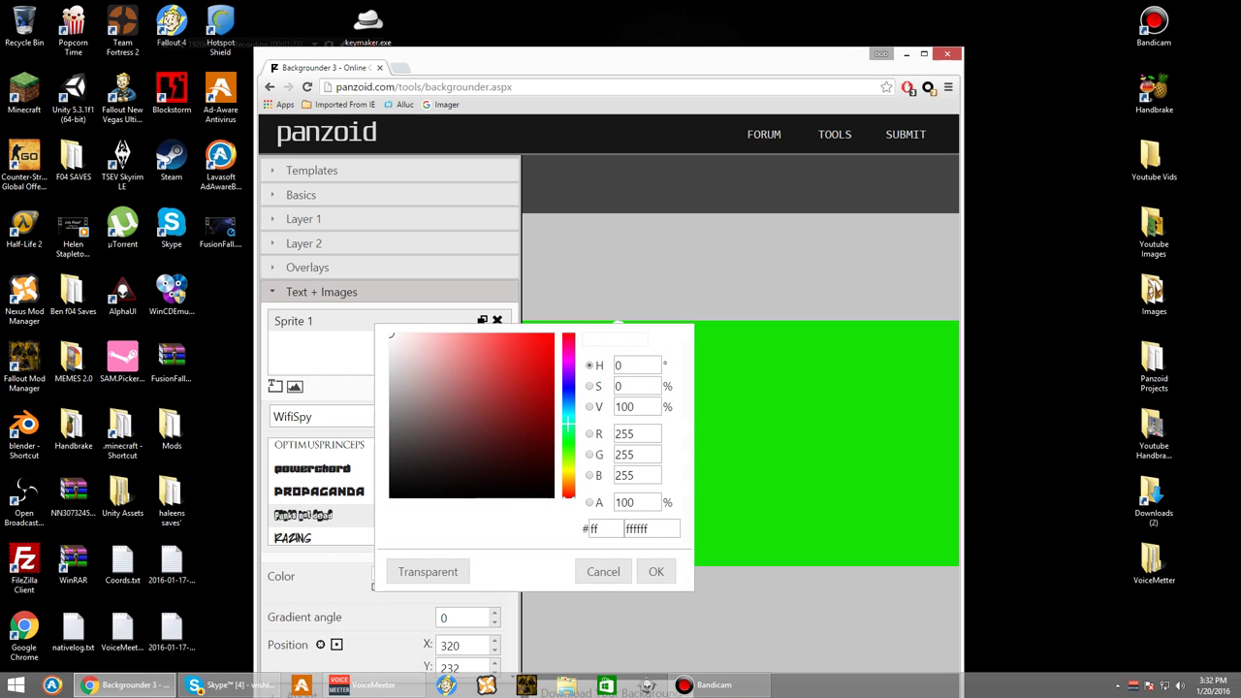
pyautogui.moveTo(568, 424); pyautogui.dragTo(569, 385)
pyautogui.click(522, 375)
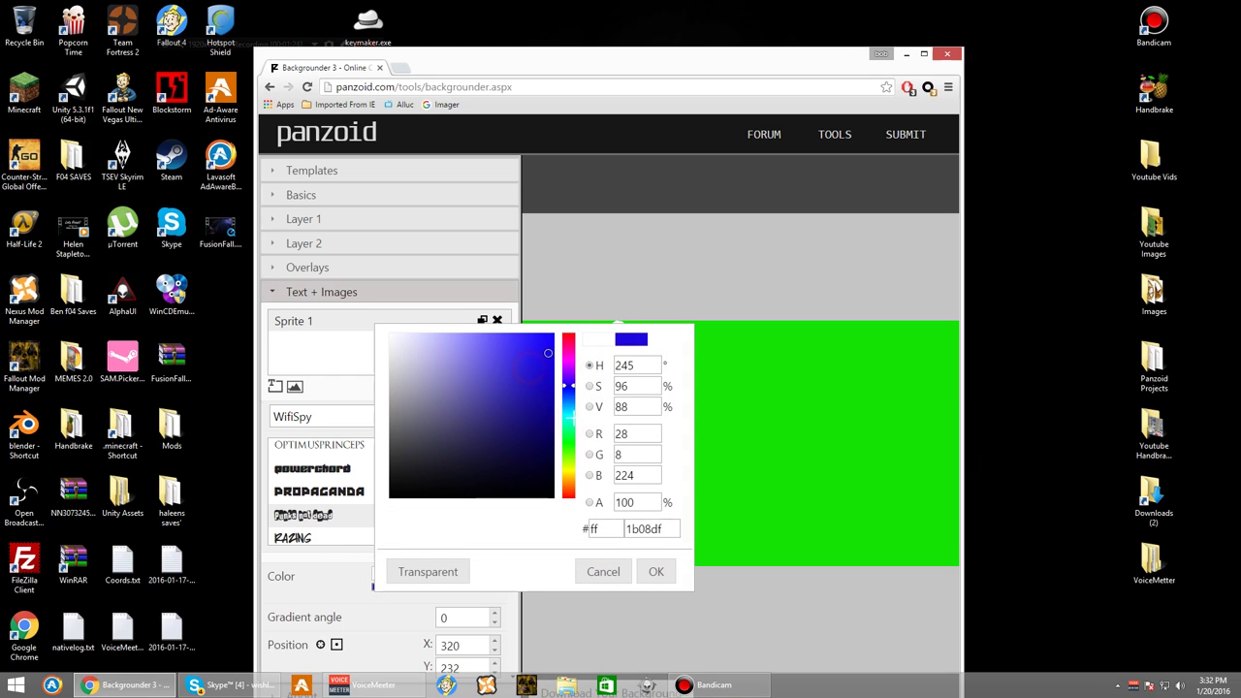
pyautogui.click(655, 571)
# Set the right gradient stop to golden yellow (H 50, S 94, V 88) and nudge the text.
pyautogui.click(496, 588)
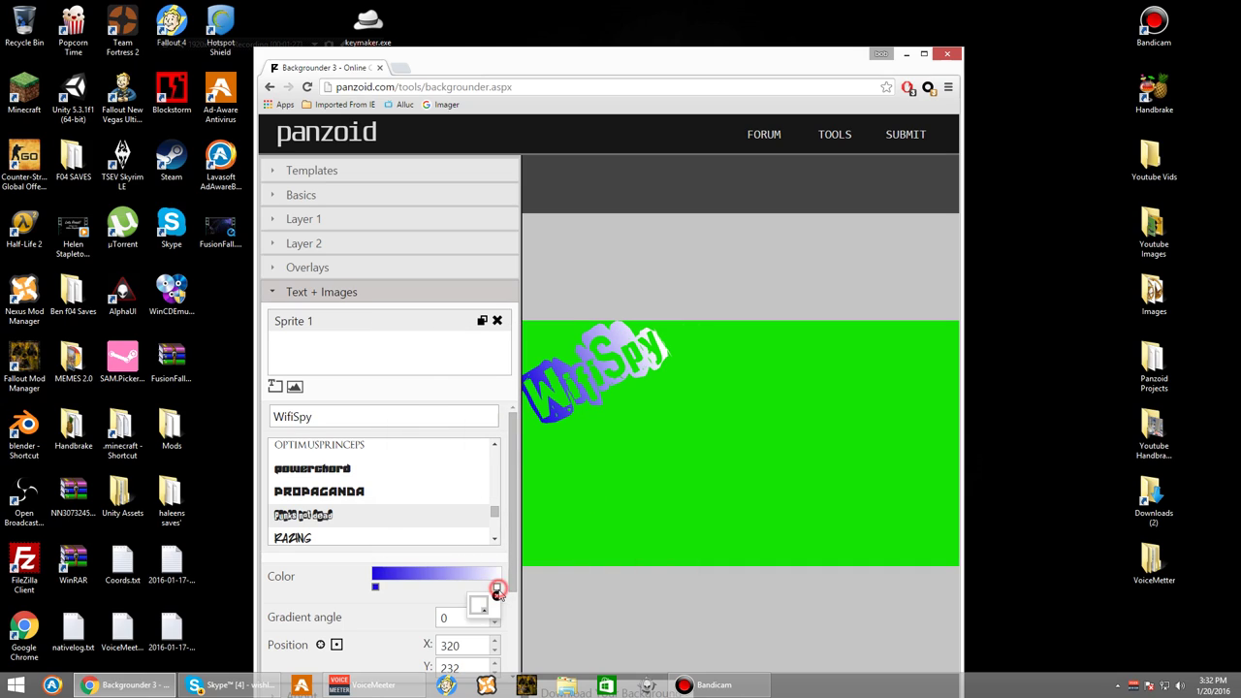
pyautogui.click(485, 611)
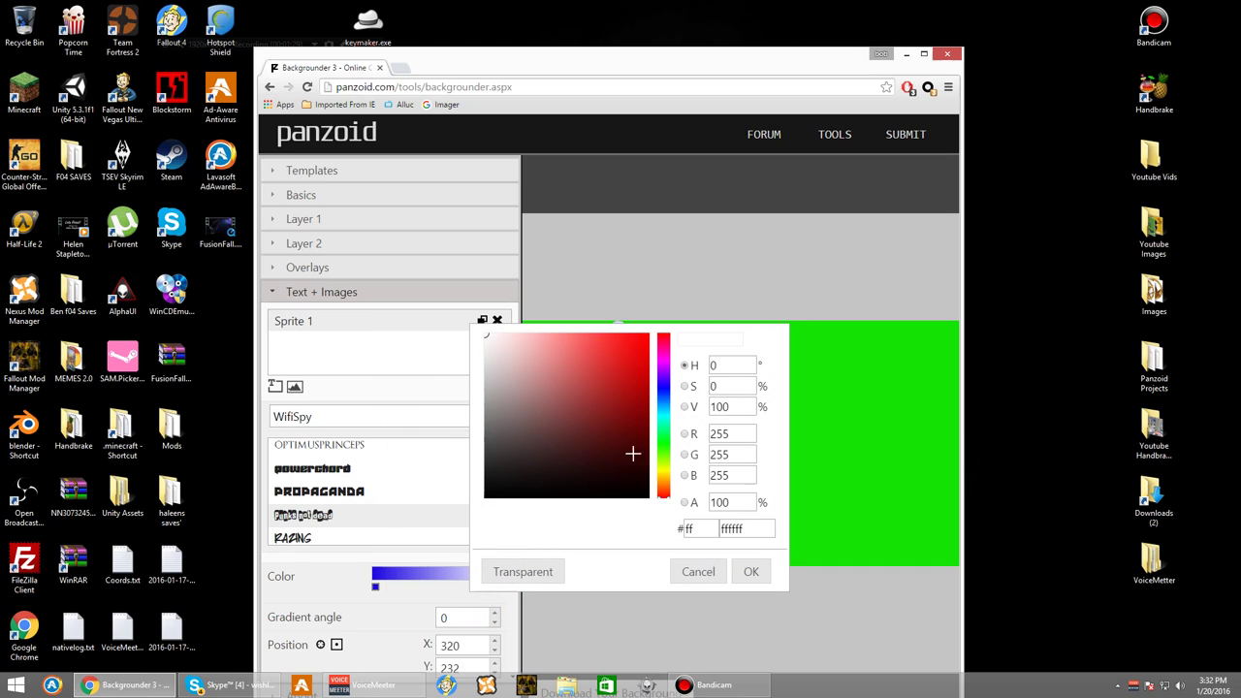
pyautogui.moveTo(664, 455)
pyautogui.mouseDown()
pyautogui.moveTo(663, 438)
pyautogui.moveTo(663, 475)
pyautogui.mouseUp()
pyautogui.click(638, 352)
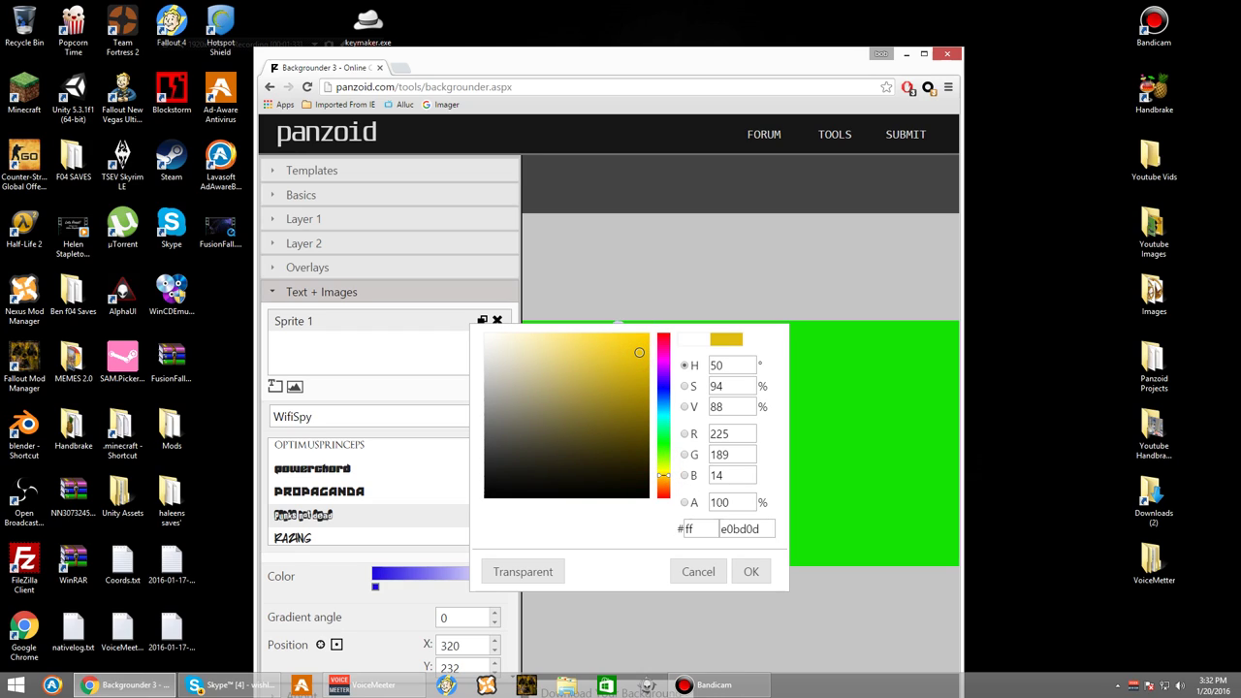
pyautogui.click(750, 572)
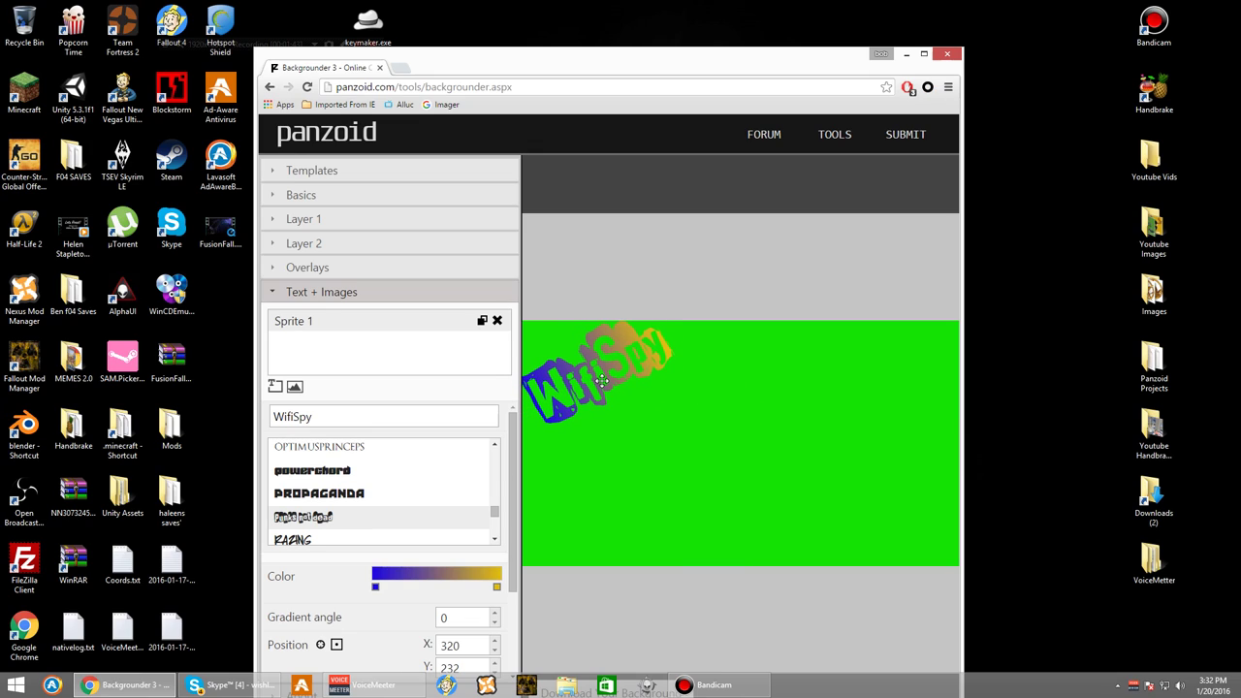
pyautogui.moveTo(601, 378); pyautogui.dragTo(604, 381)
# Add a new image sprite (Sprite 2) and browse the Images folder for a picture.
pyautogui.click(295, 386)
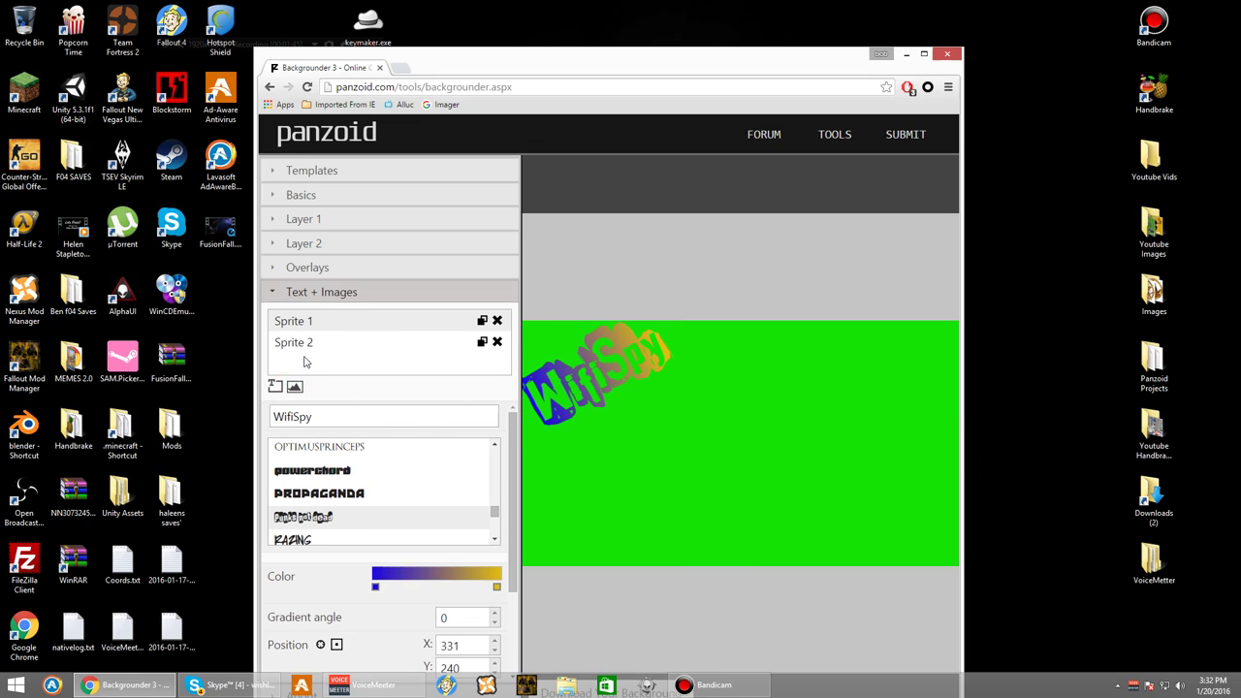
pyautogui.click(308, 347)
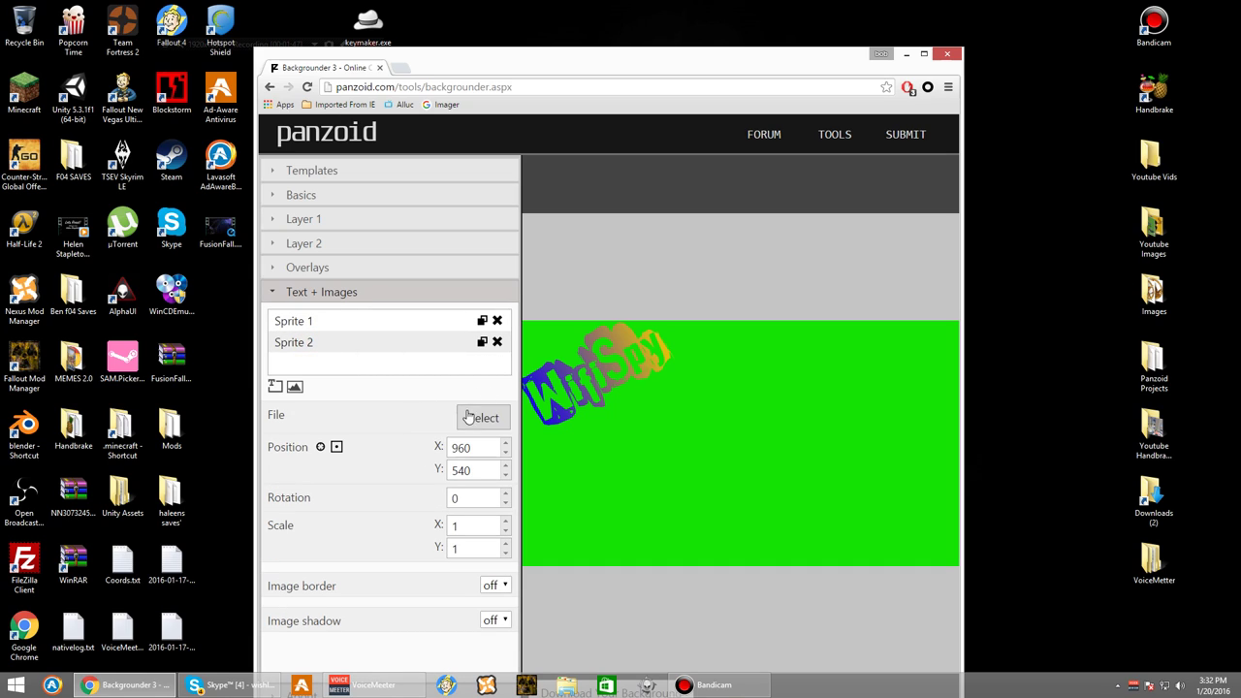
pyautogui.doubleClick(1142, 283)
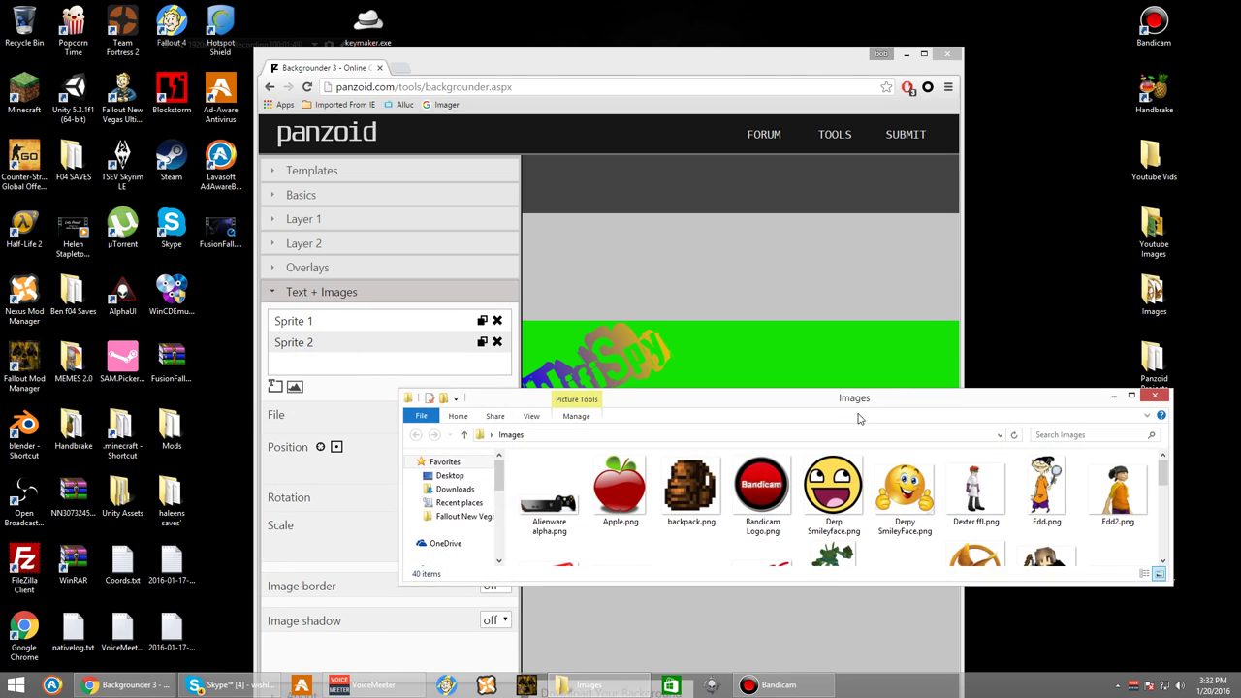
pyautogui.scroll(-5, 842, 477)
pyautogui.scroll(3, 842, 477)
pyautogui.scroll(-3, 877, 490)
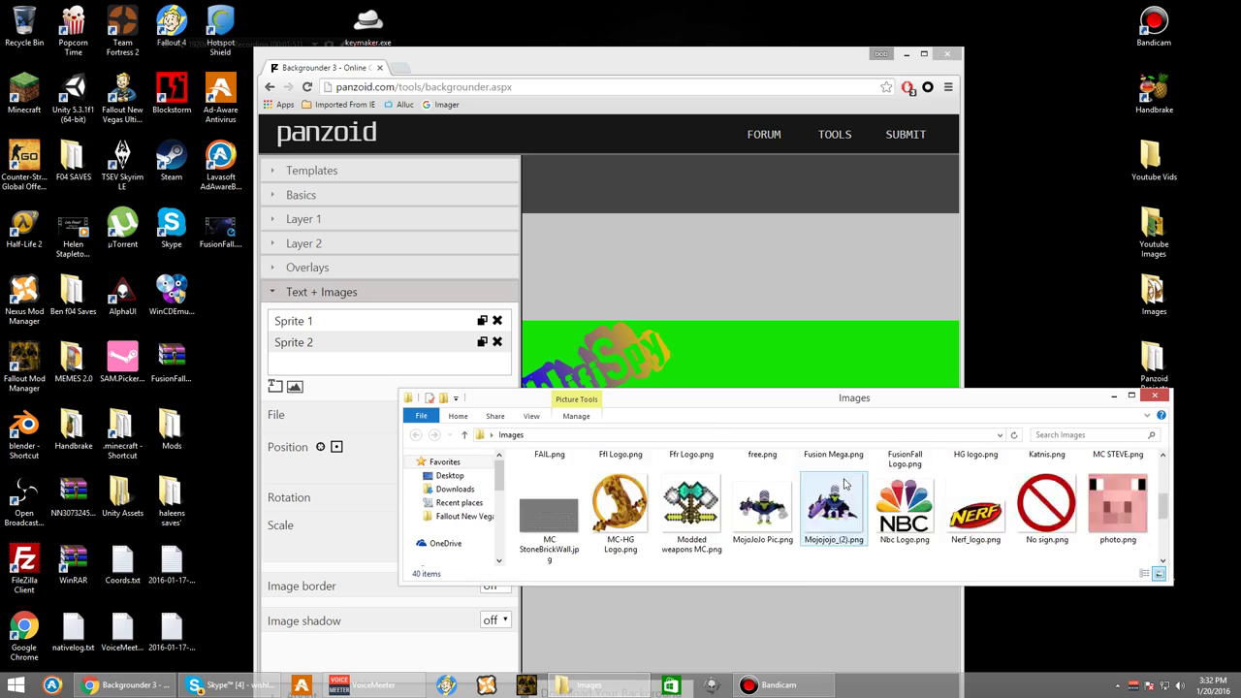
pyautogui.click(1148, 400)
# Load Nbc Logo.png from Desktop > Images into Sprite 2.
pyautogui.click(481, 416)
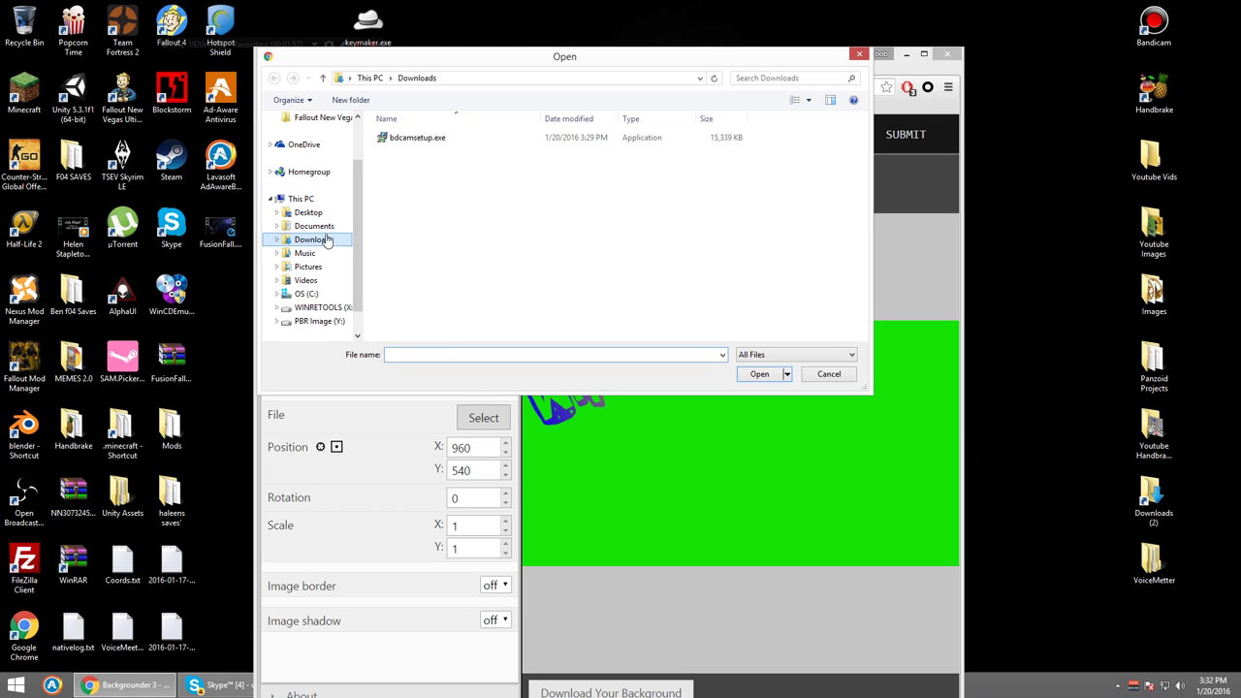
pyautogui.click(309, 212)
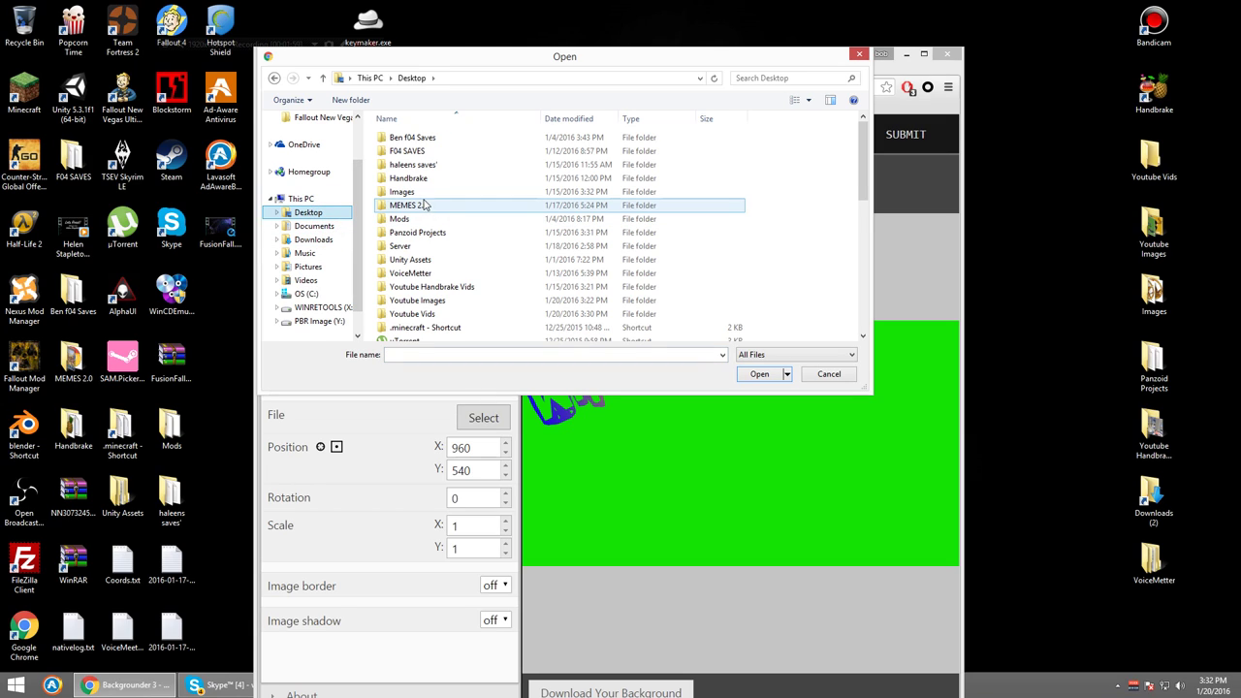
pyautogui.doubleClick(421, 196)
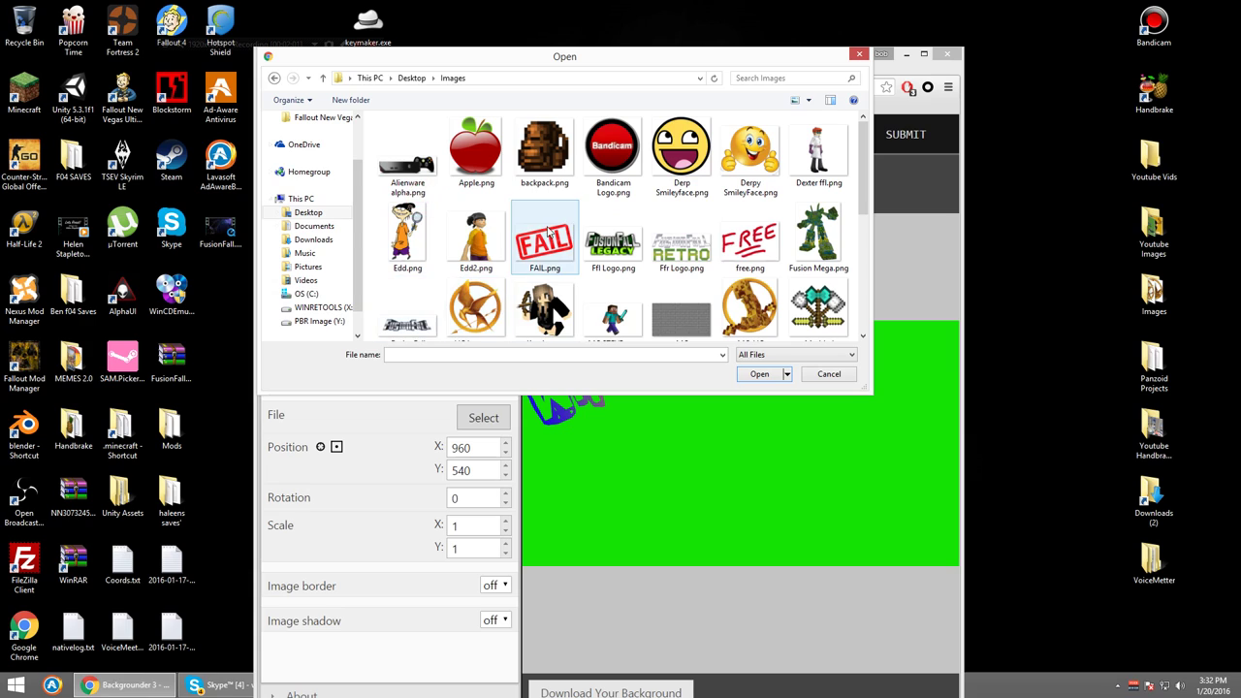
pyautogui.scroll(-1, 475, 179)
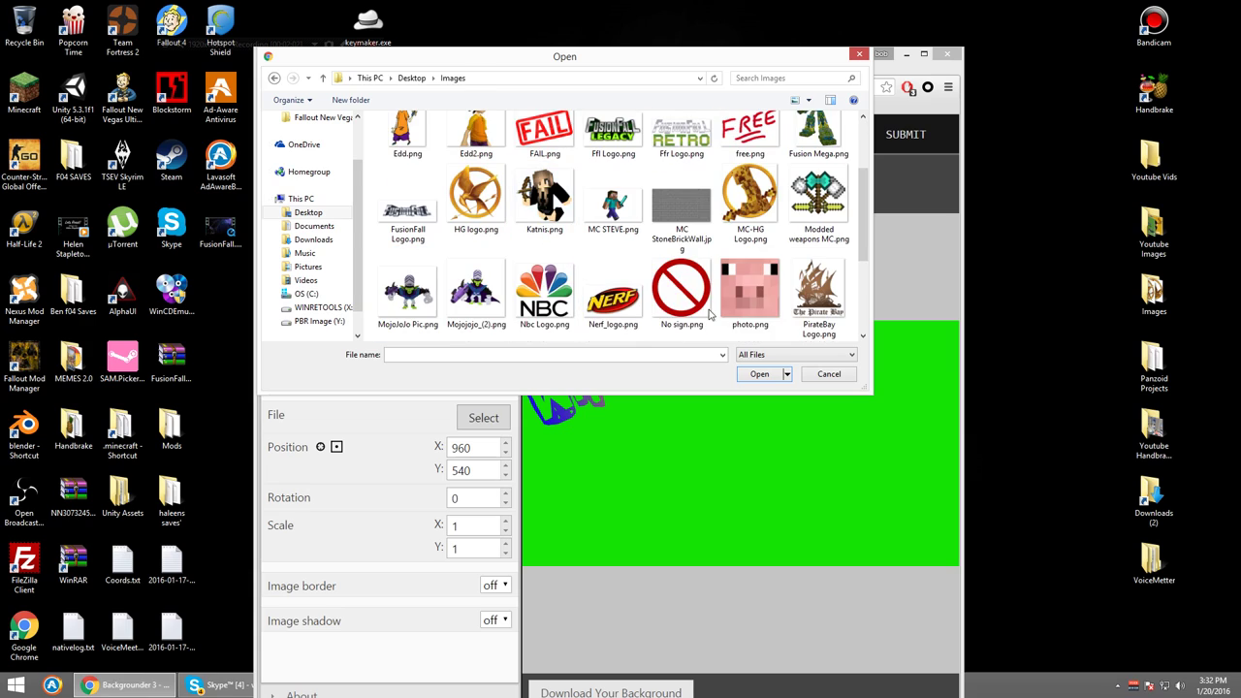
pyautogui.click(535, 320)
pyautogui.scroll(-1, 535, 320)
pyautogui.click(766, 374)
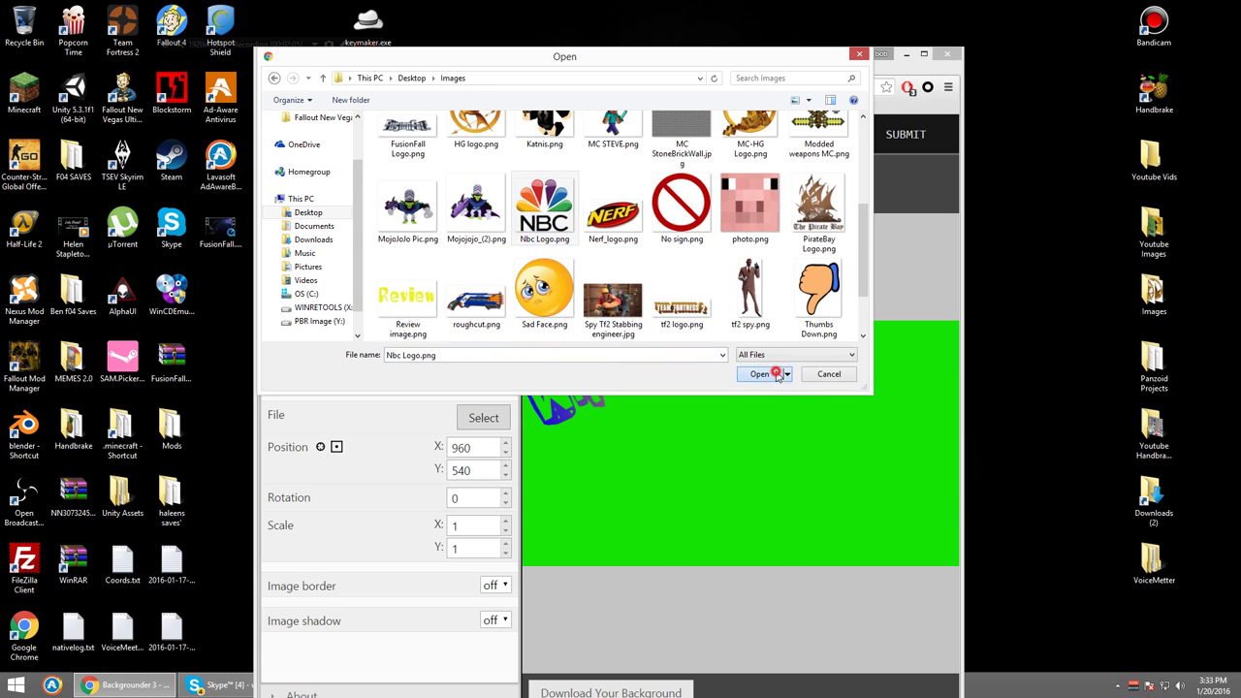
# Scale the NBC logo to .2 on X and Y and move it to the upper right.
pyautogui.moveTo(728, 438); pyautogui.dragTo(607, 443)
pyautogui.click(475, 526)
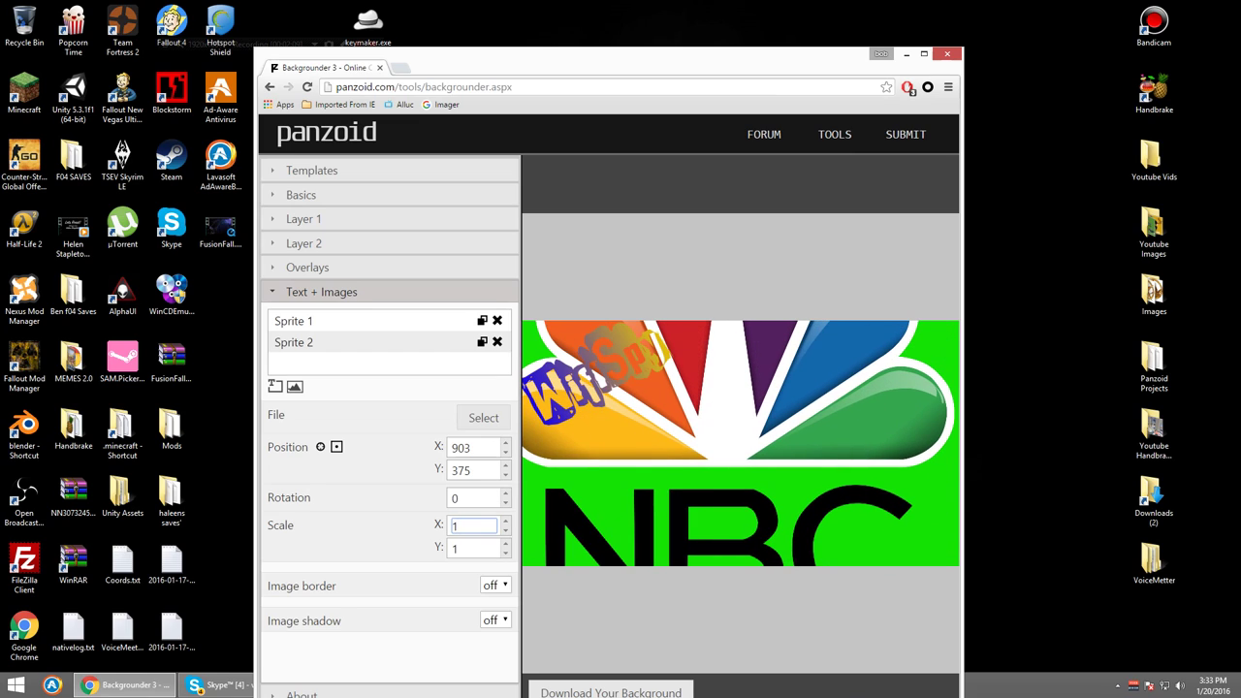
pyautogui.press('BackSpace')
pyautogui.write('.2')
pyautogui.click(475, 549)
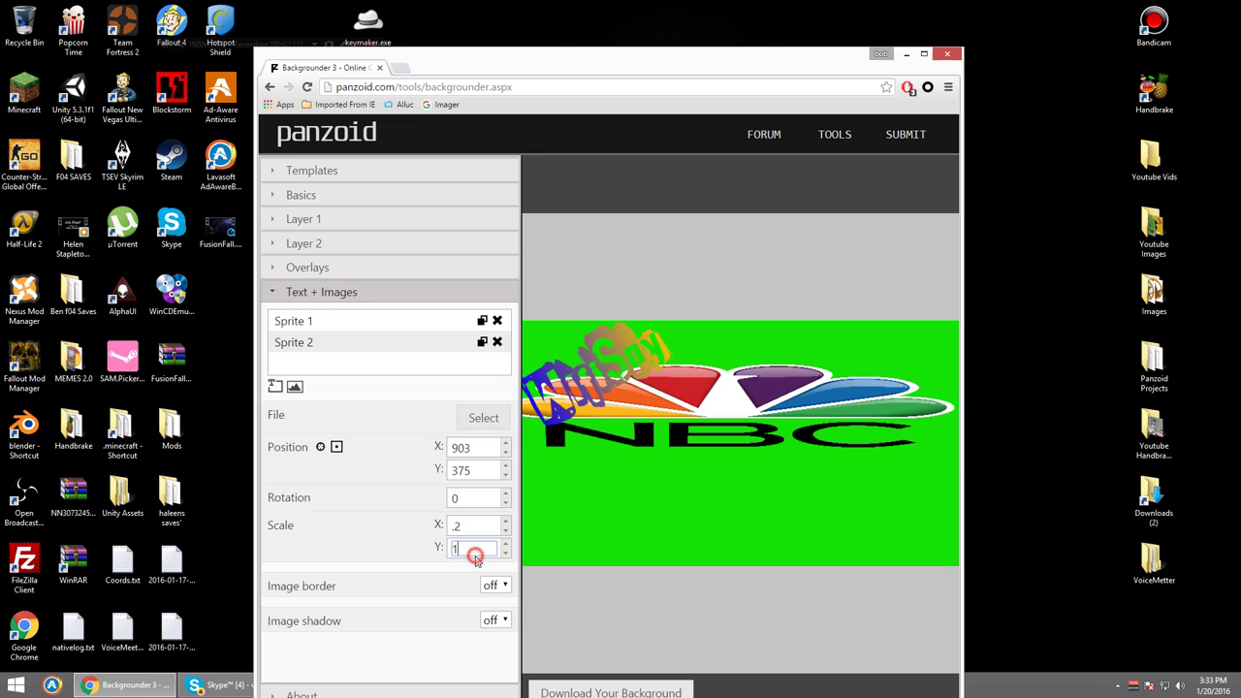
pyautogui.press('BackSpace')
pyautogui.write('.2')
pyautogui.moveTo(690, 405); pyautogui.dragTo(857, 374)
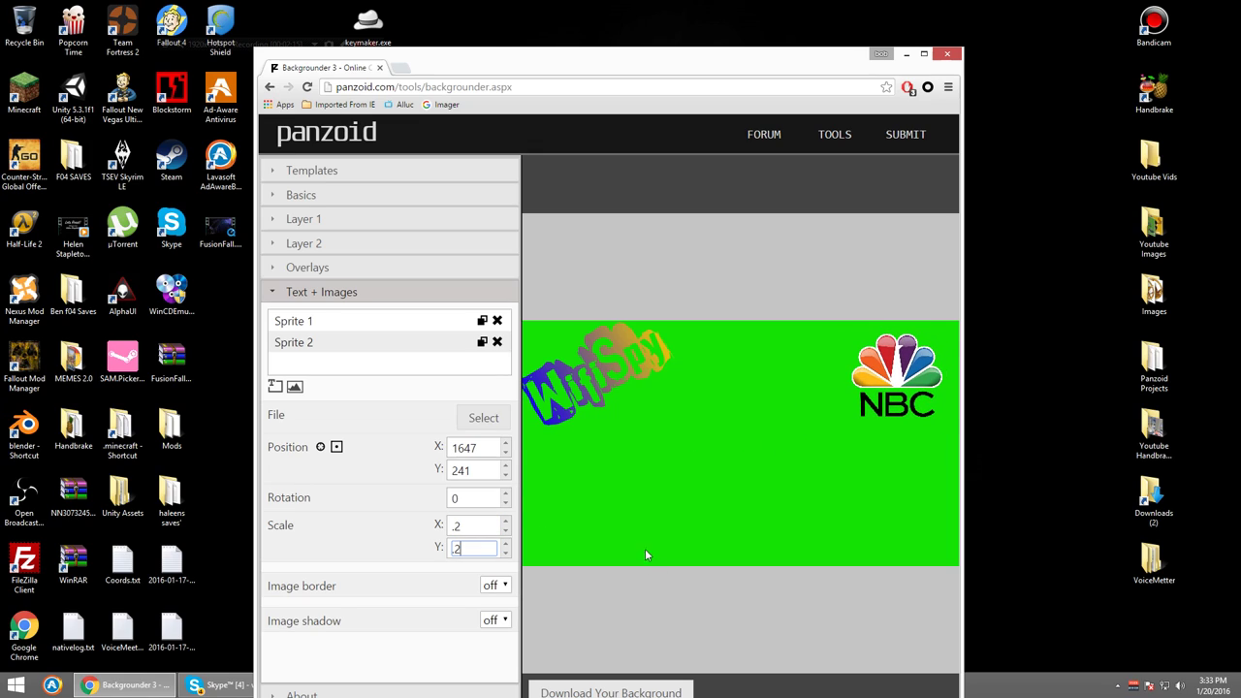
pyautogui.click(485, 417)
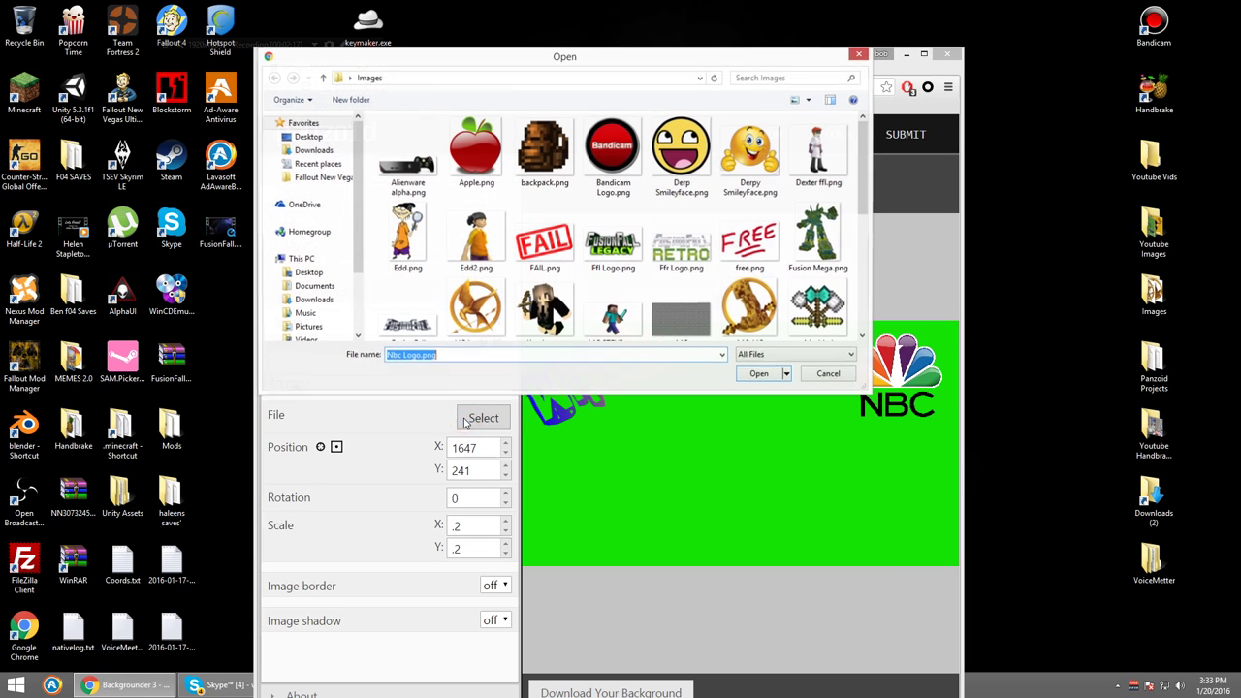
# Add another image sprite and load Katnis.png into it.
pyautogui.click(861, 55)
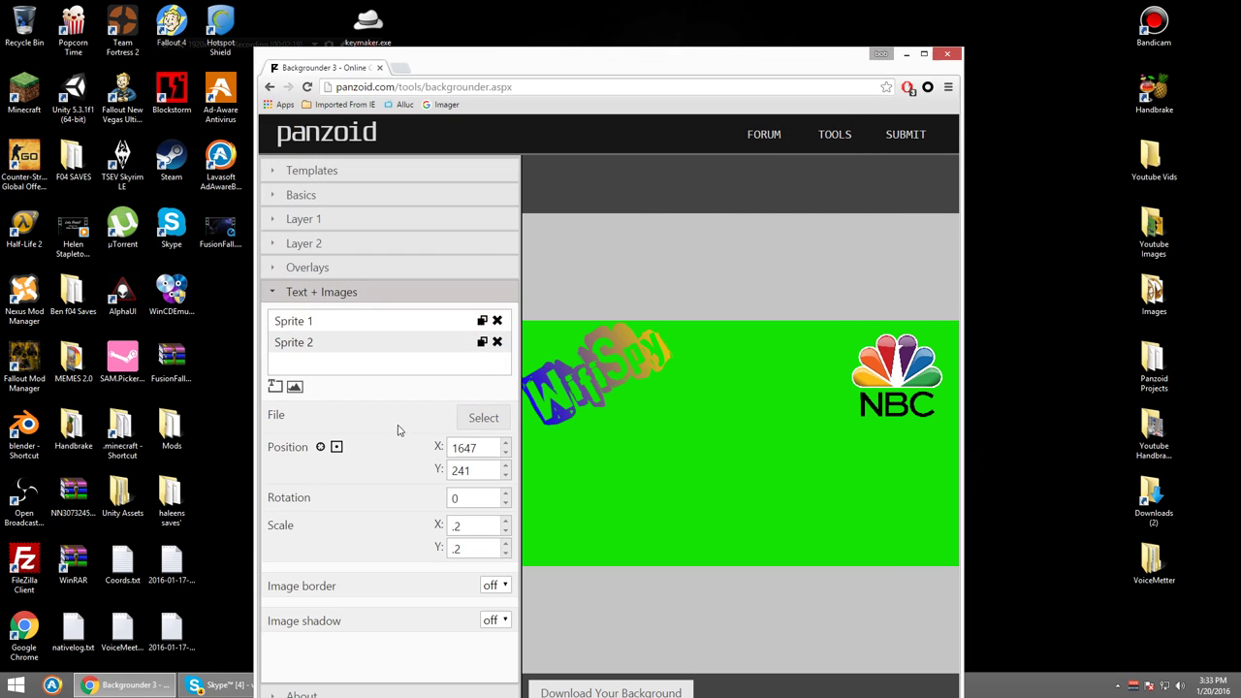
pyautogui.click(294, 386)
pyautogui.click(305, 363)
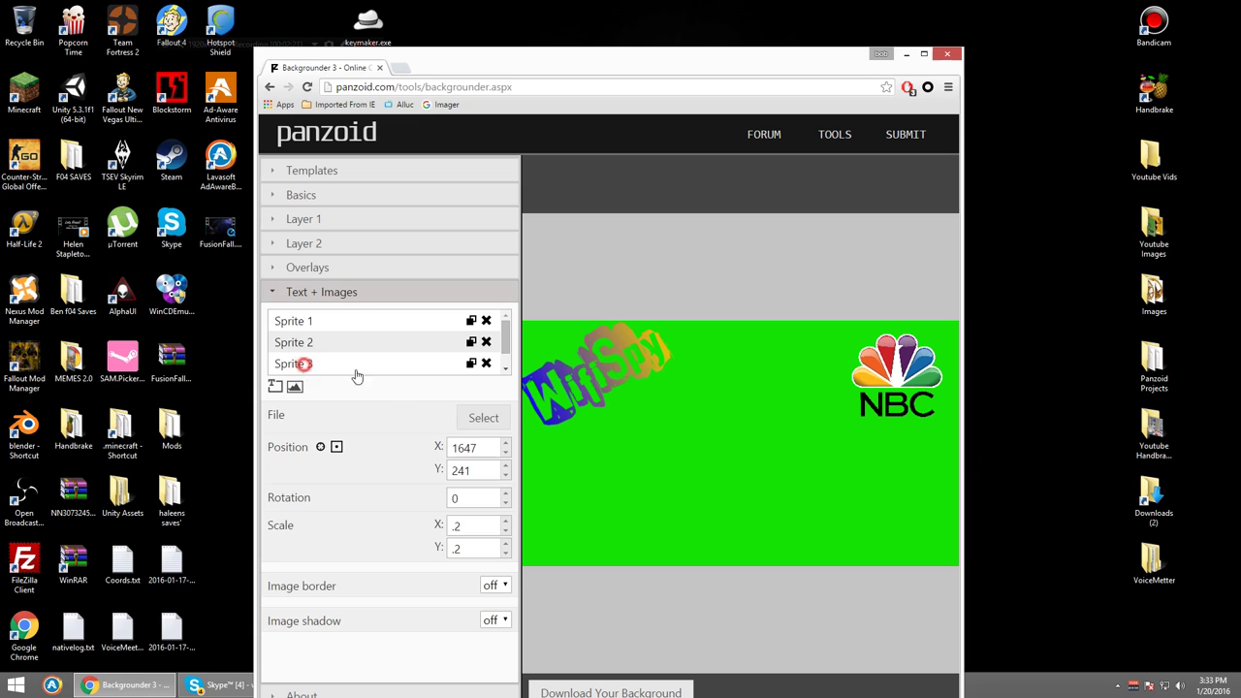
pyautogui.click(466, 415)
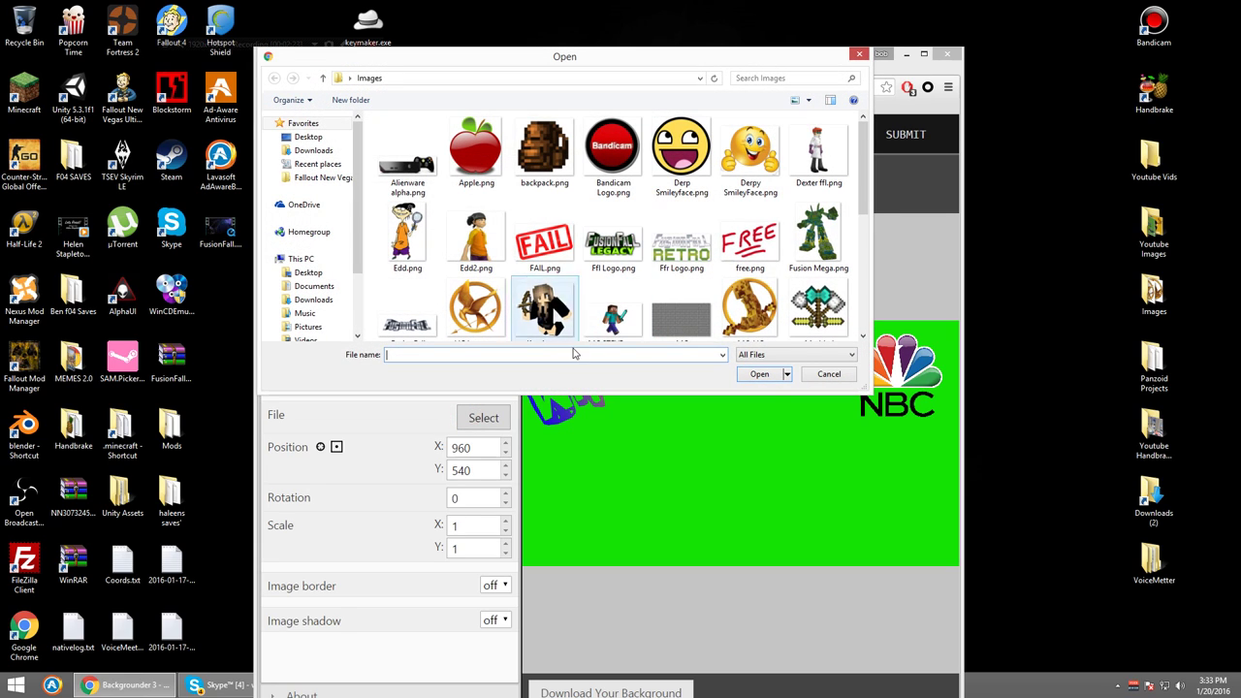
pyautogui.click(567, 317)
pyautogui.click(759, 374)
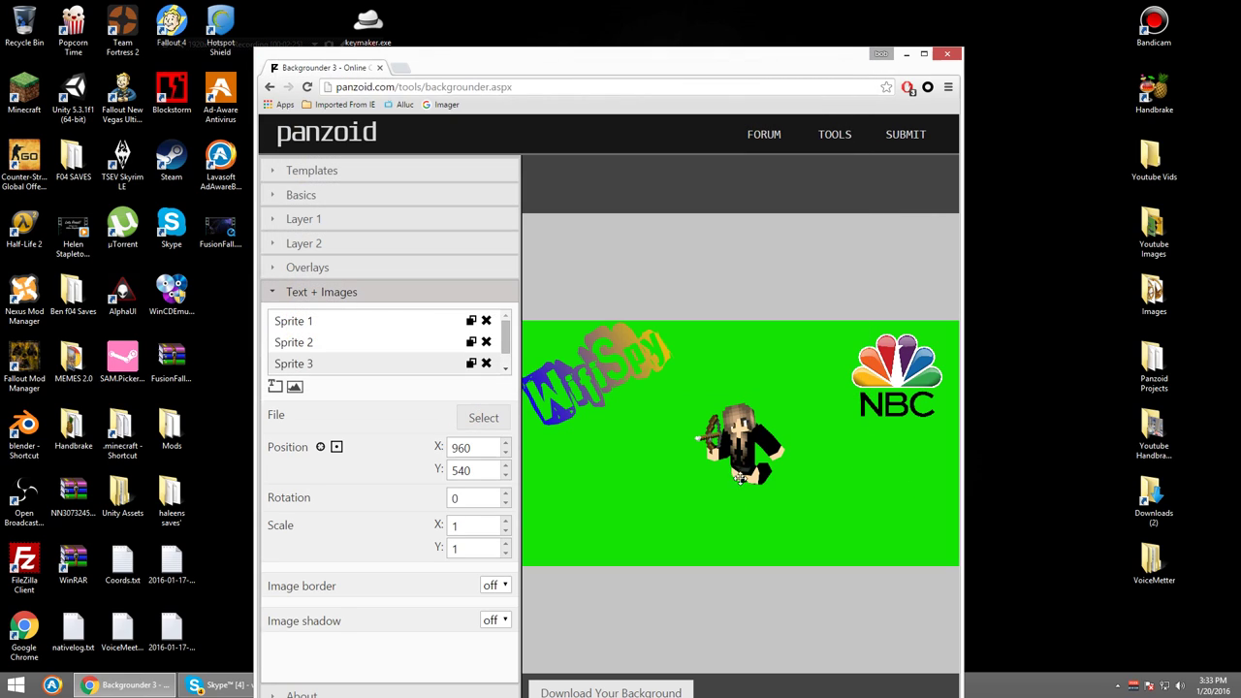
# Scale Katniss to 2, rotate her 22 degrees, and move her right of centre.
pyautogui.click(505, 521)
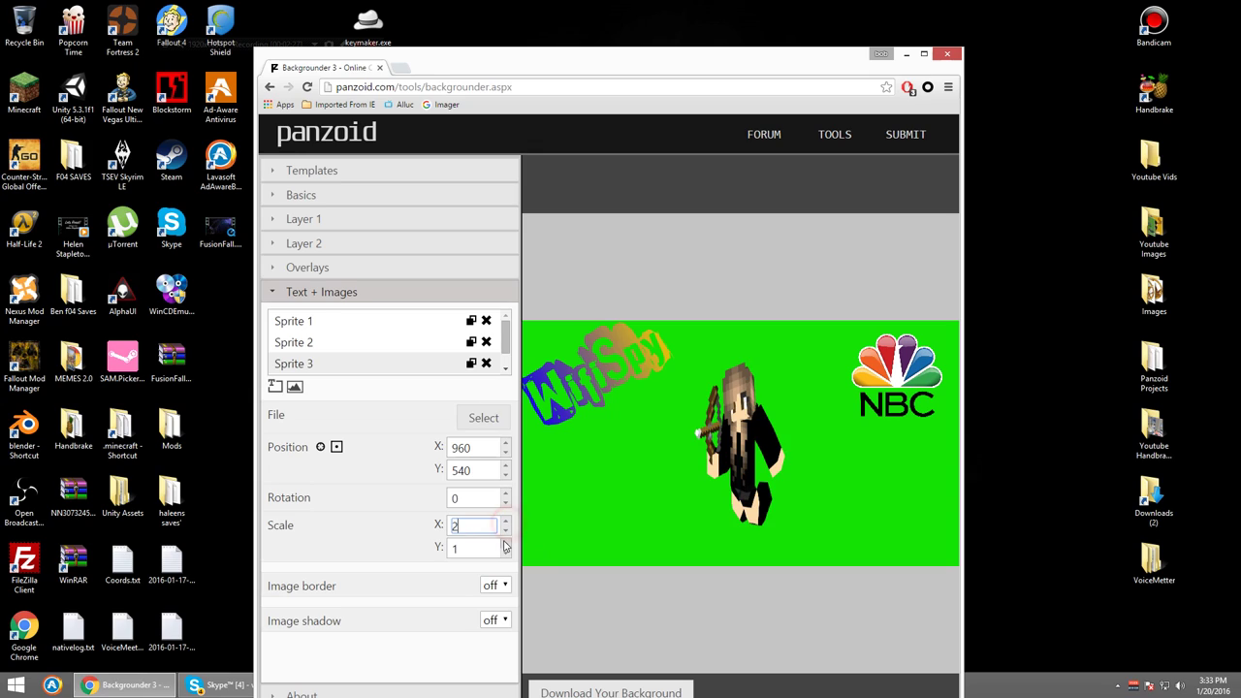
pyautogui.click(505, 544)
pyautogui.click(505, 493)
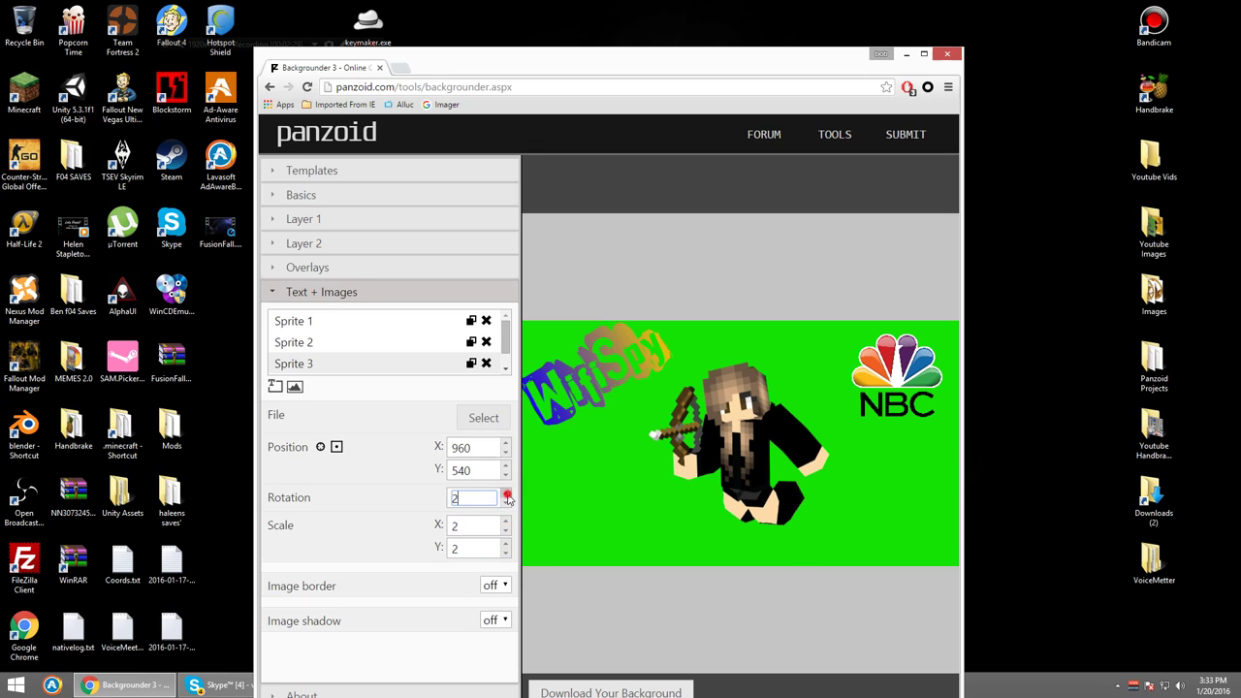
pyautogui.moveTo(507, 497); pyautogui.dragTo(507, 497)
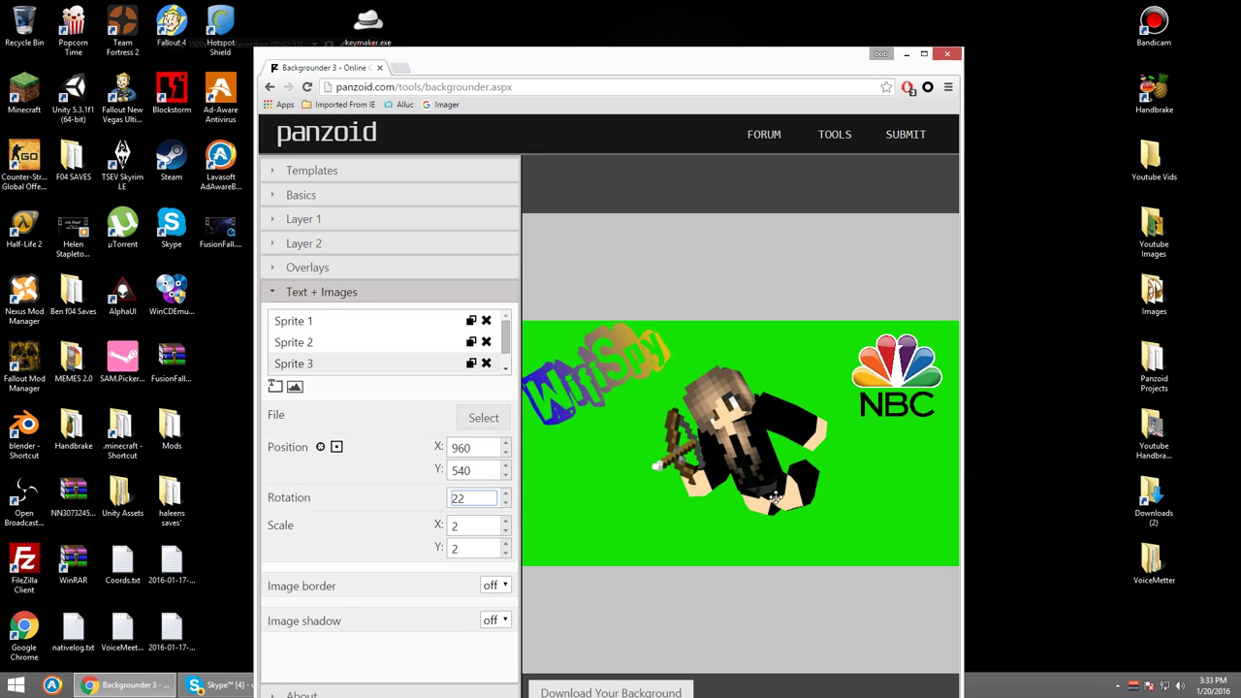
pyautogui.moveTo(689, 513); pyautogui.dragTo(735, 520)
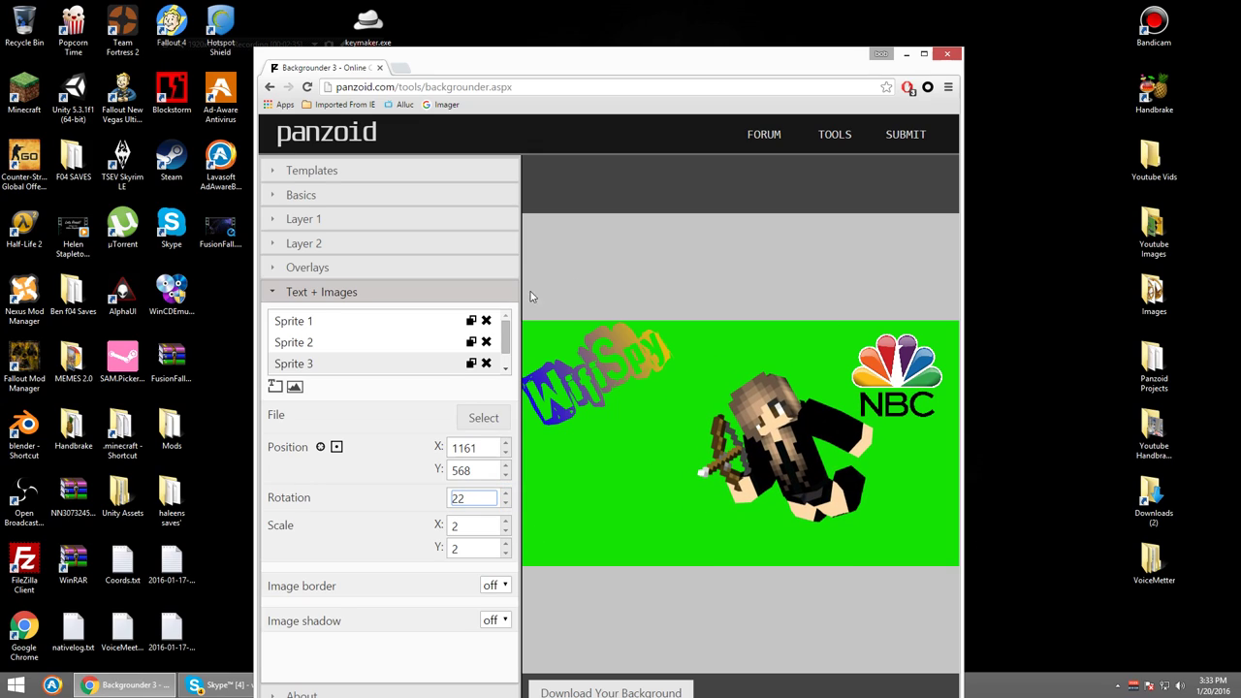
pyautogui.scroll(-1, 415, 356)
# Load MC STEVE.png into Sprite 4.
pyautogui.click(406, 362)
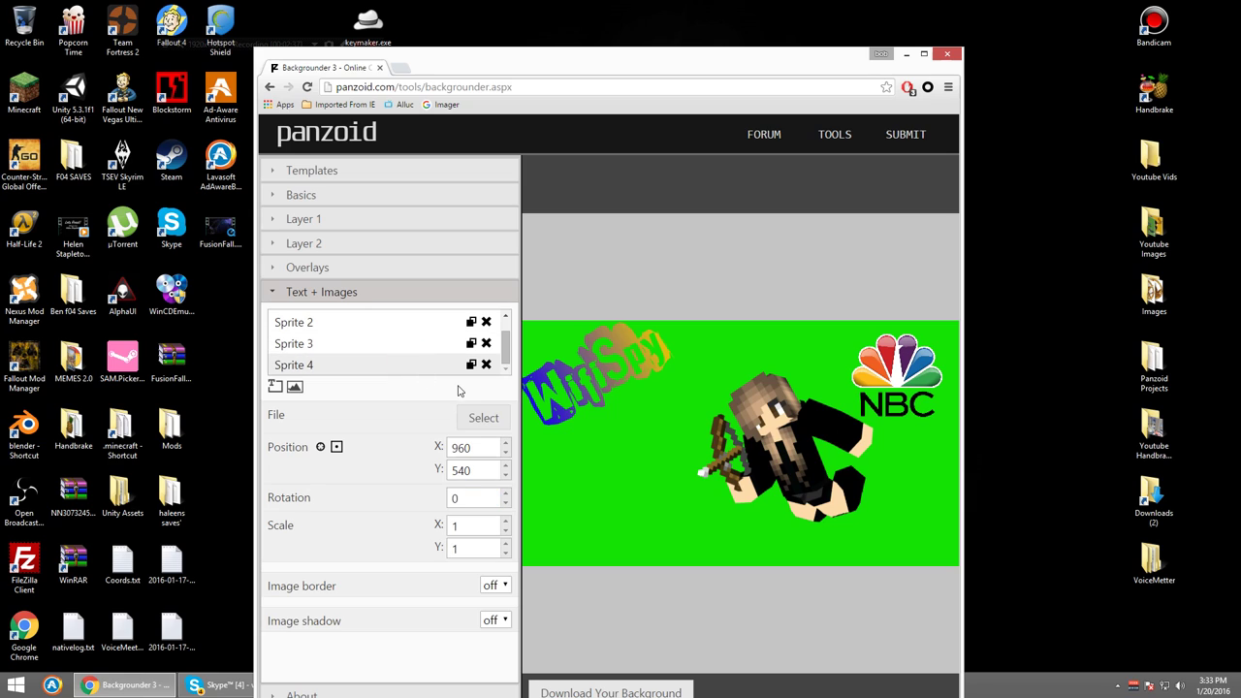
pyautogui.click(481, 417)
pyautogui.scroll(-1, 612, 310)
pyautogui.click(613, 283)
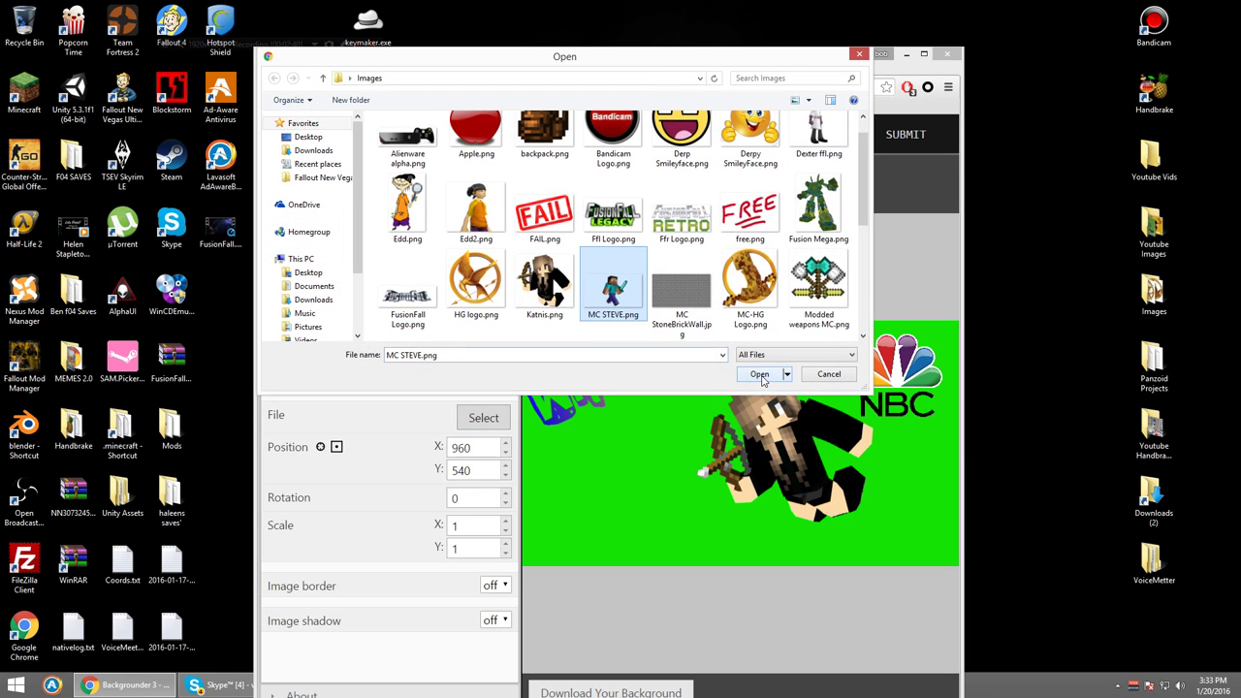
pyautogui.click(760, 374)
# Move Katniss aside and position Steve toward the lower left.
pyautogui.moveTo(700, 443); pyautogui.dragTo(805, 464)
pyautogui.moveTo(708, 415); pyautogui.dragTo(643, 442)
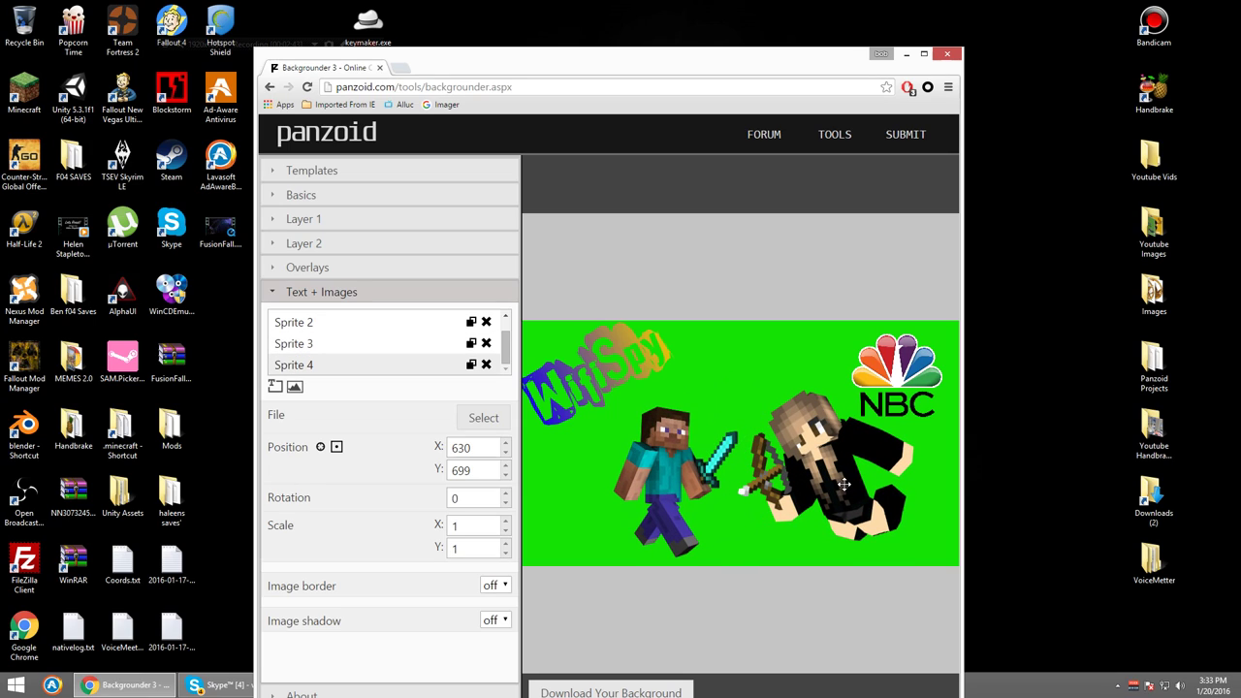
pyautogui.moveTo(846, 477); pyautogui.dragTo(785, 417)
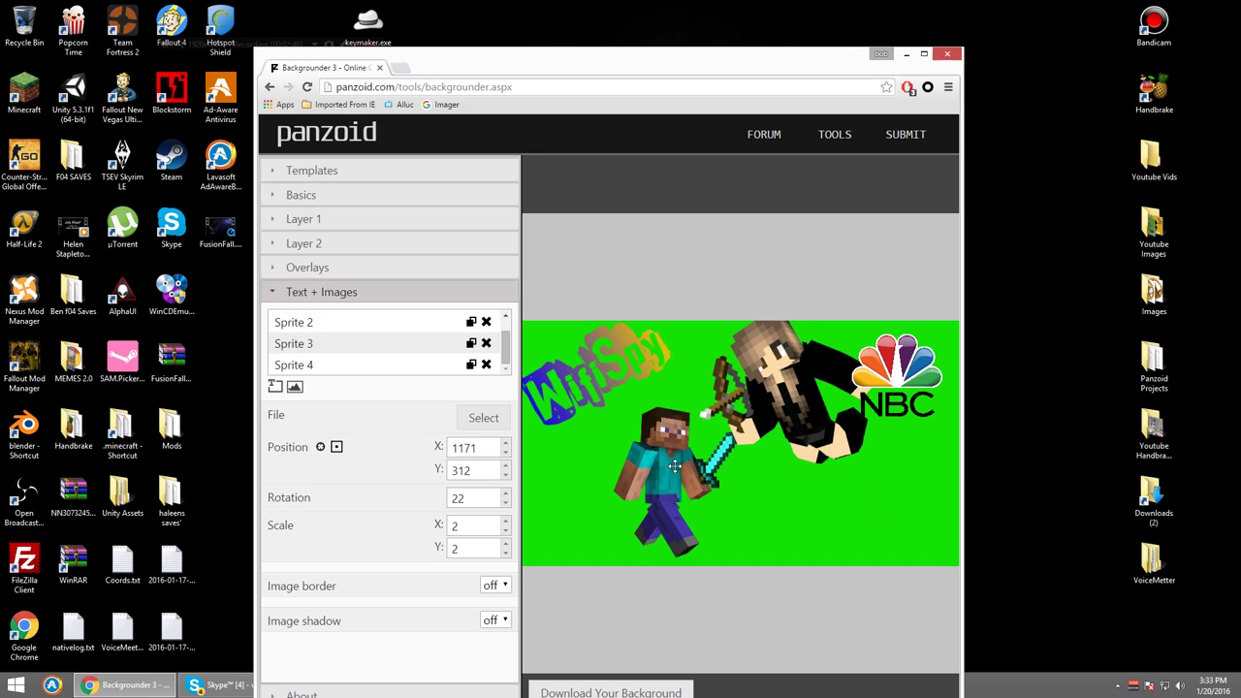
pyautogui.moveTo(675, 466); pyautogui.dragTo(630, 486)
pyautogui.click(749, 423)
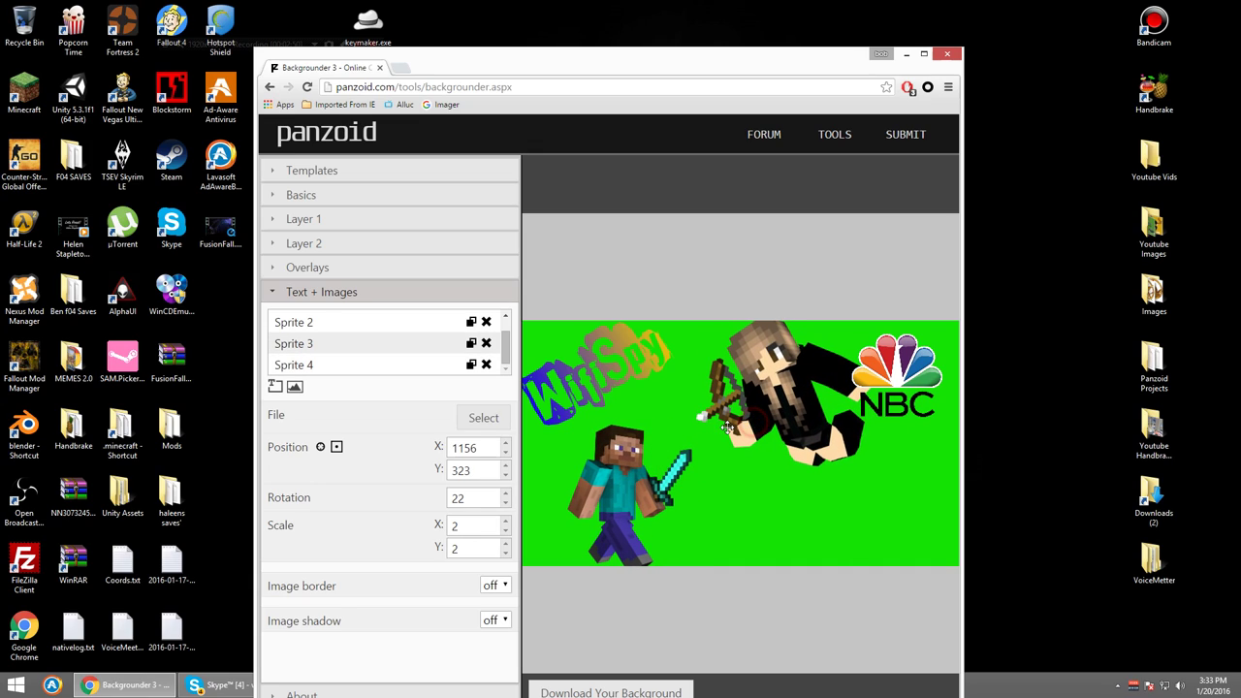
# Add a text sprite reading 'Minecraft Hungergames Episode: 1' in the Adventure font.
pyautogui.click(275, 387)
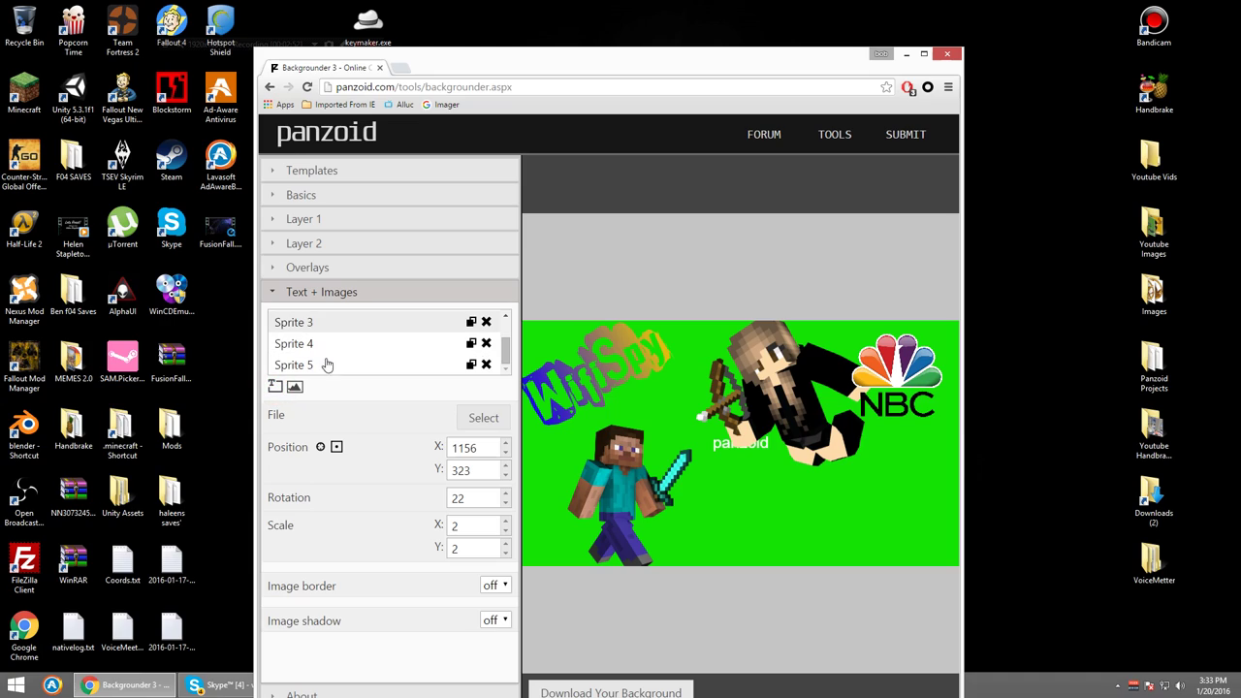
pyautogui.click(324, 364)
pyautogui.doubleClick(378, 416)
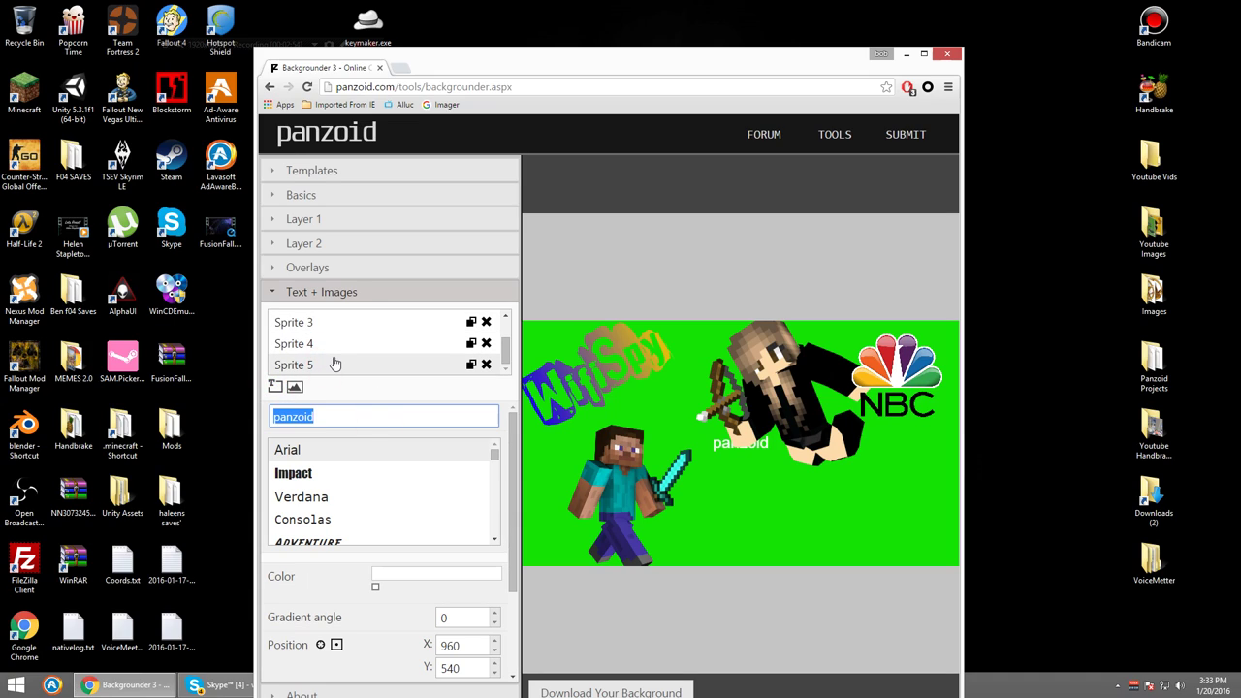
pyautogui.write('Mine')
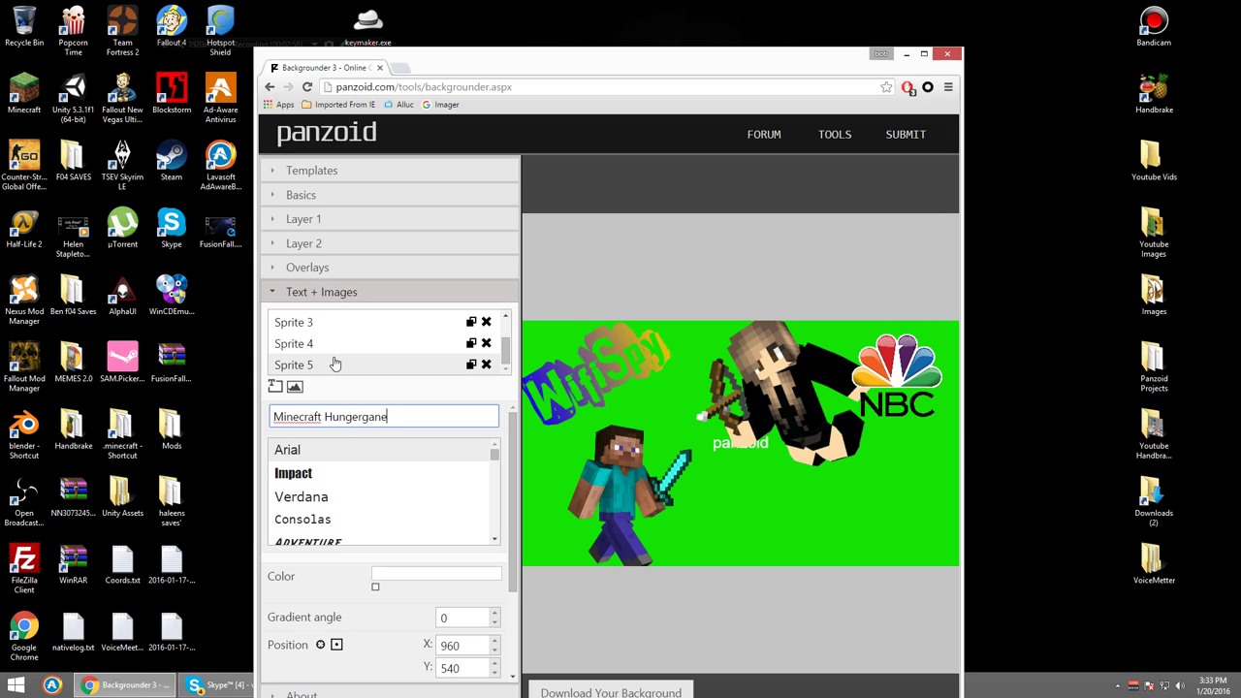
pyautogui.write('craft Hungergames Episode: 1')
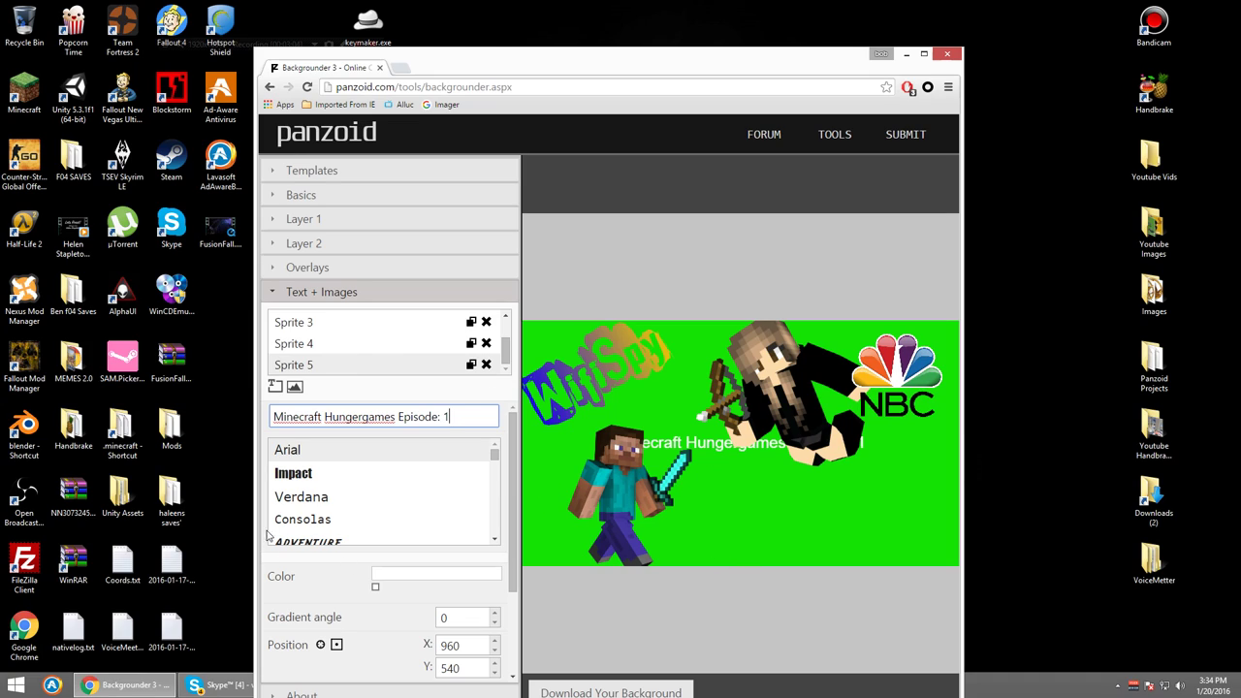
pyautogui.scroll(-1, 286, 496)
pyautogui.click(305, 478)
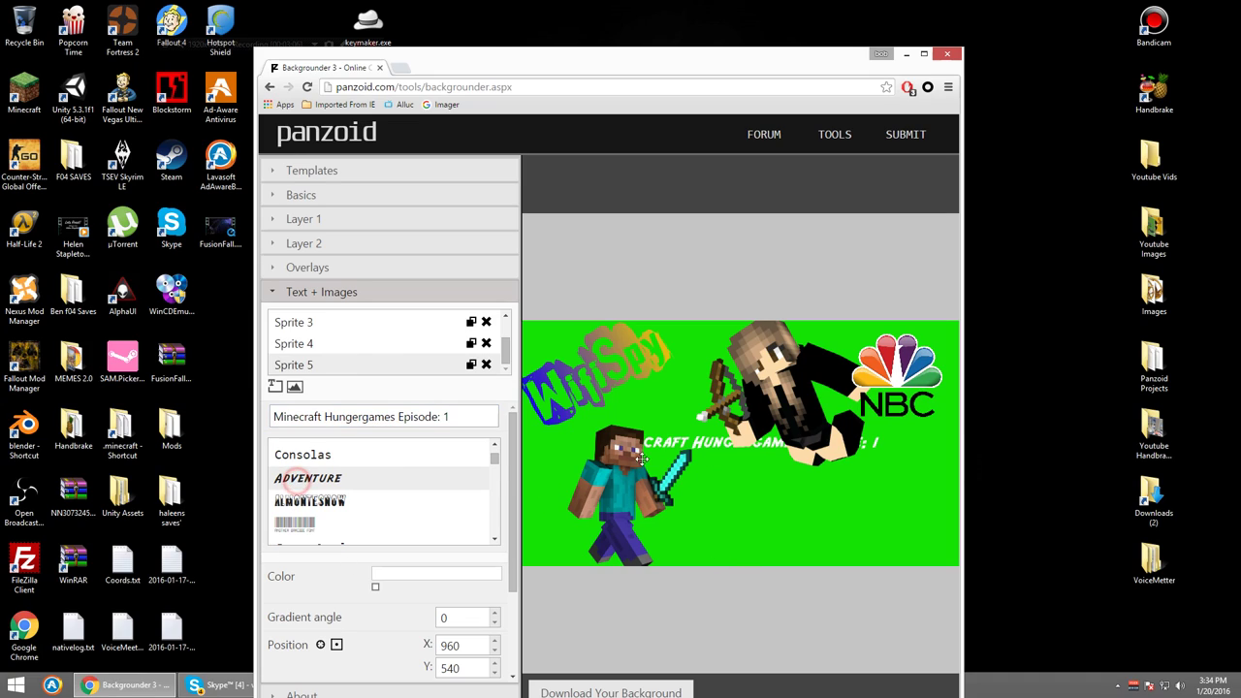
# Place the title at the bottom right and rearrange Steve and the girl.
pyautogui.moveTo(681, 443); pyautogui.dragTo(590, 477)
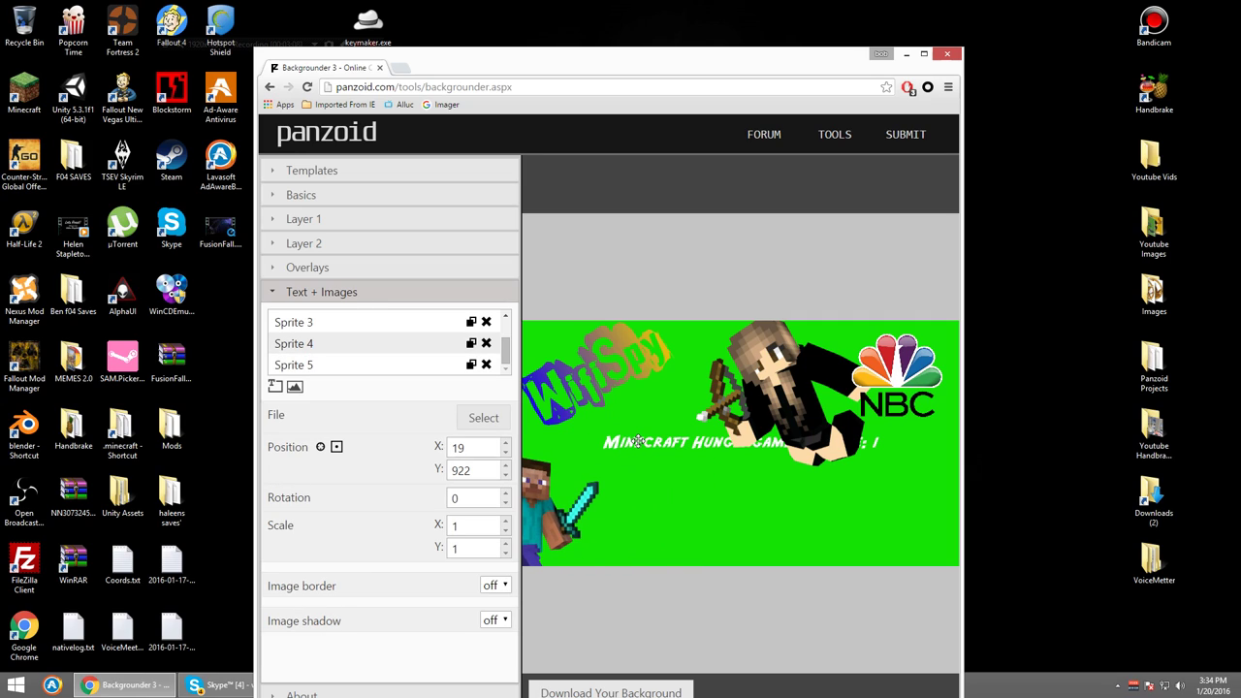
pyautogui.moveTo(636, 440); pyautogui.dragTo(692, 540)
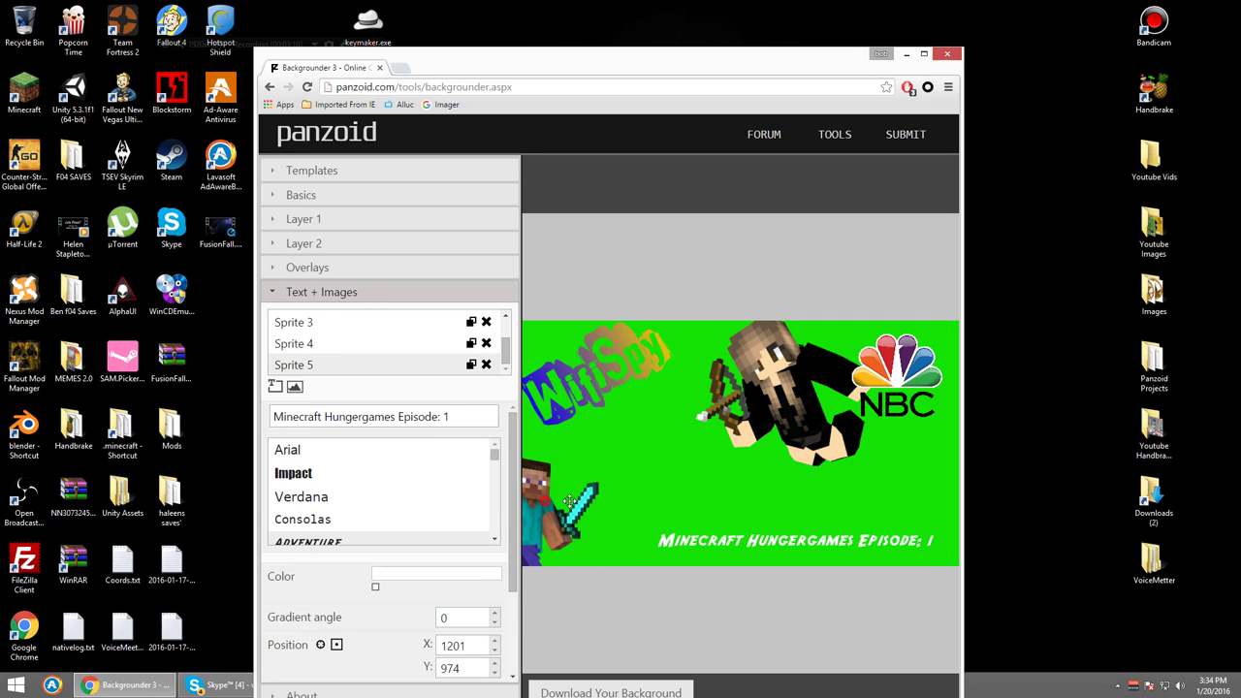
pyautogui.moveTo(570, 500); pyautogui.dragTo(619, 469)
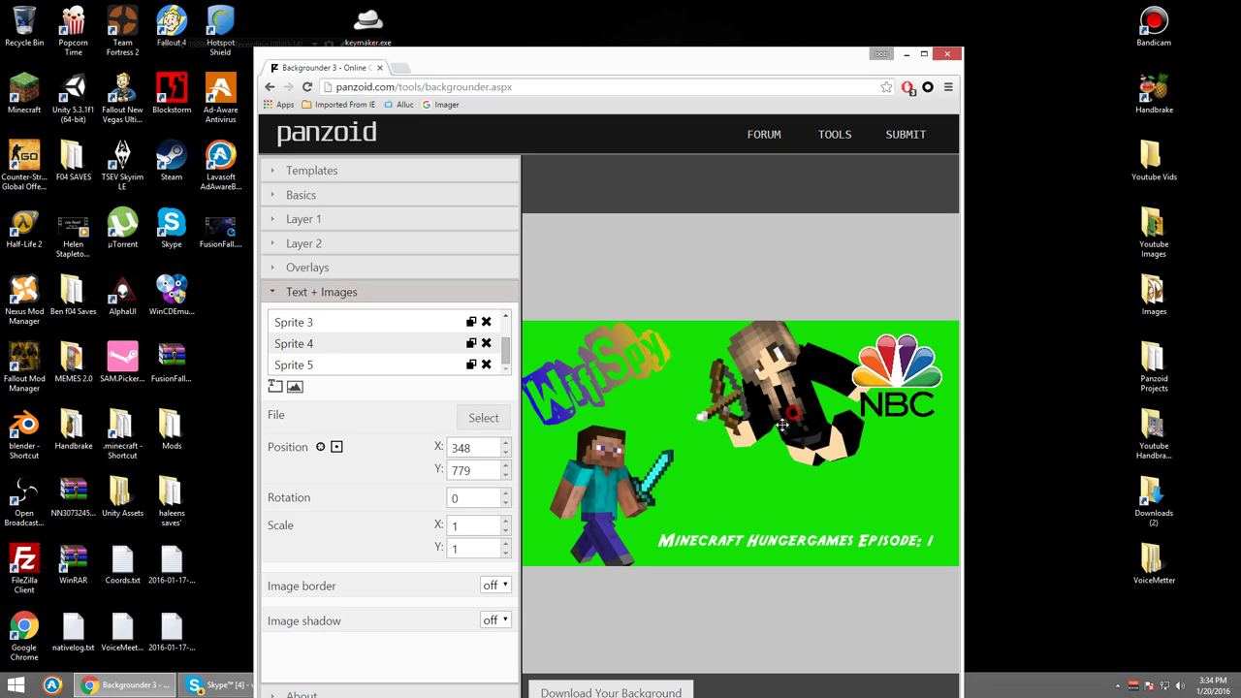
pyautogui.moveTo(781, 424); pyautogui.dragTo(783, 475)
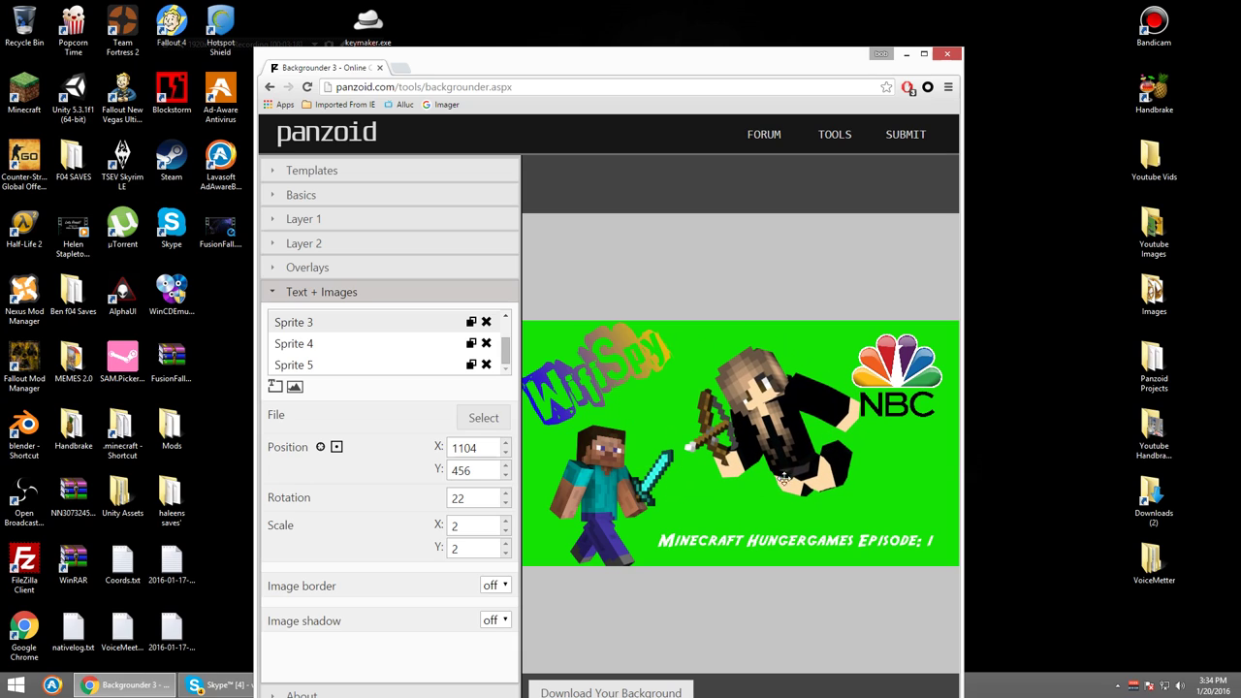
# Render the thumbnail, download it as backgrounder.png, and bring up its download options.
pyautogui.moveTo(559, 57); pyautogui.dragTo(549, 17)
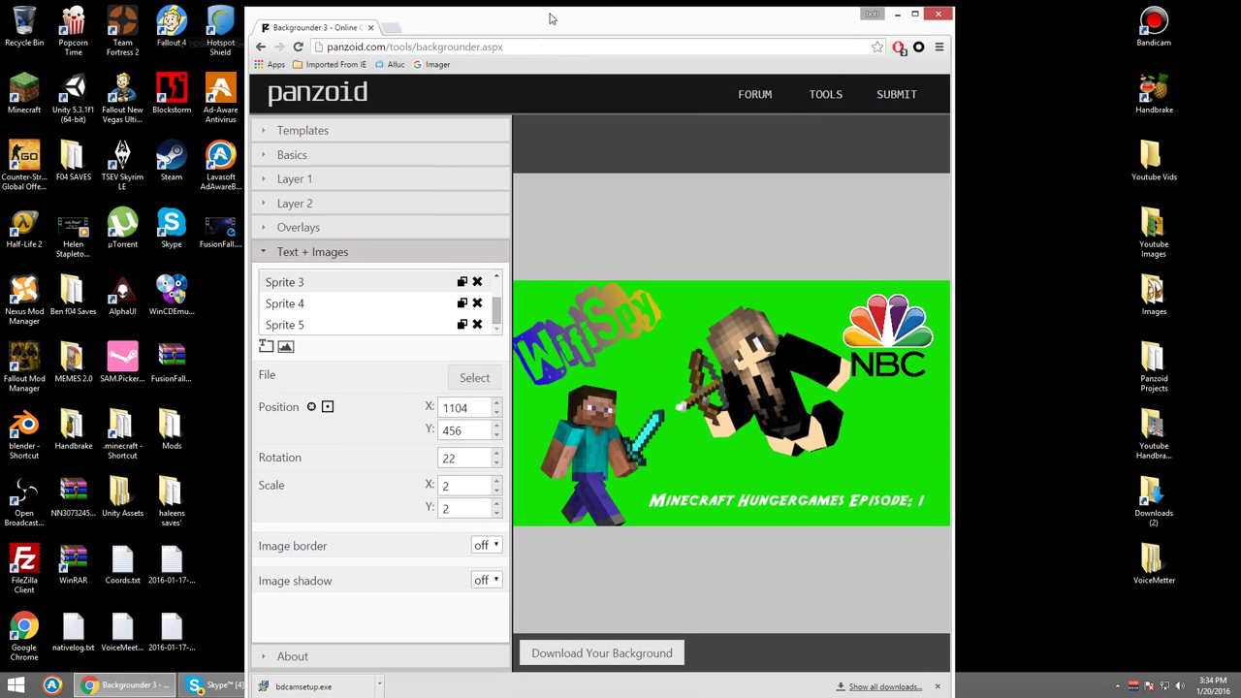
pyautogui.click(568, 654)
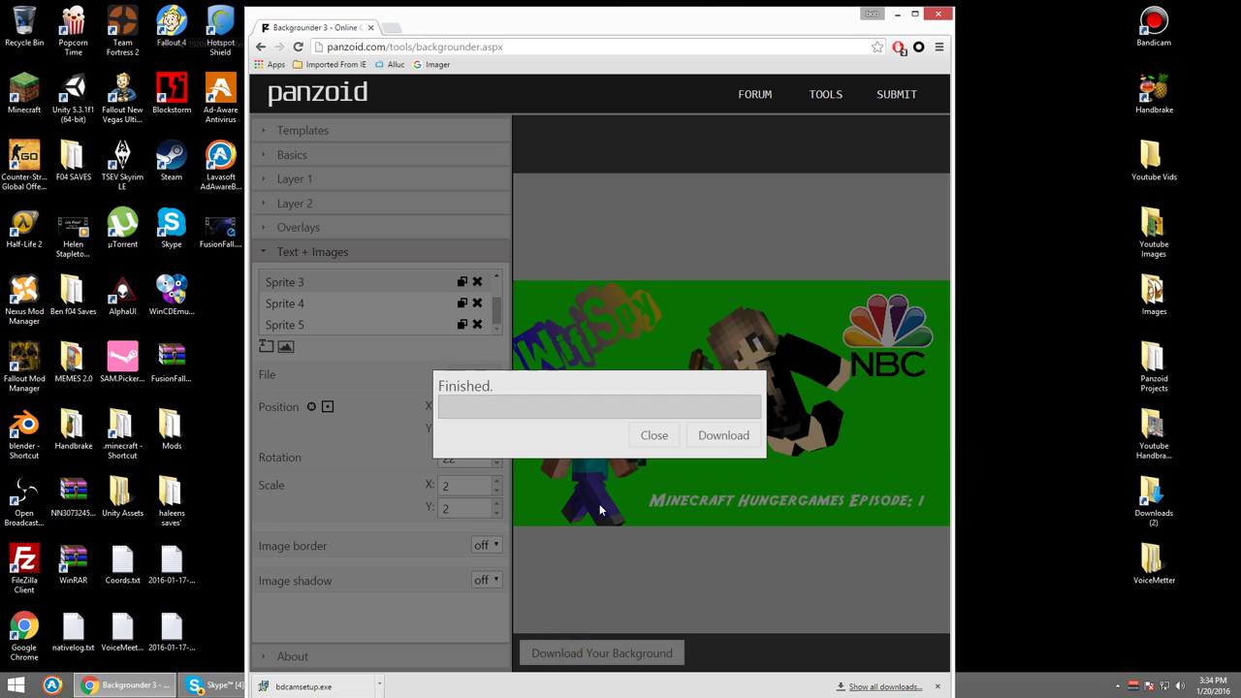
pyautogui.click(723, 436)
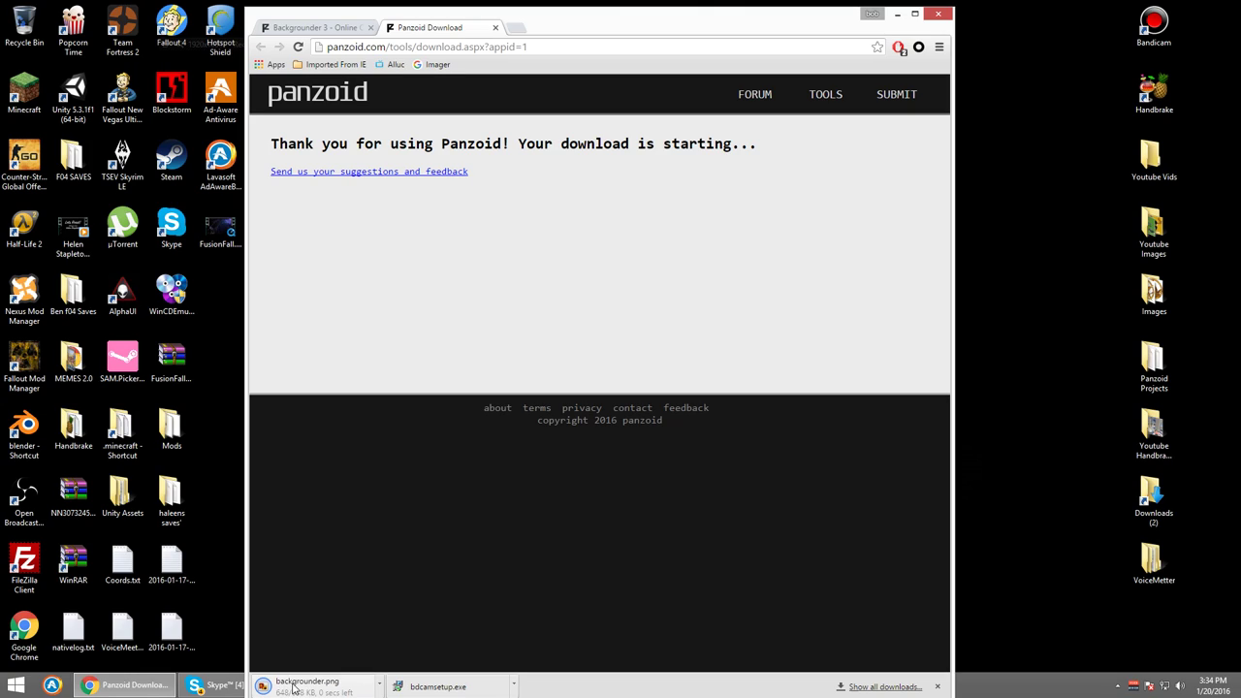
pyautogui.rightClick(291, 685)
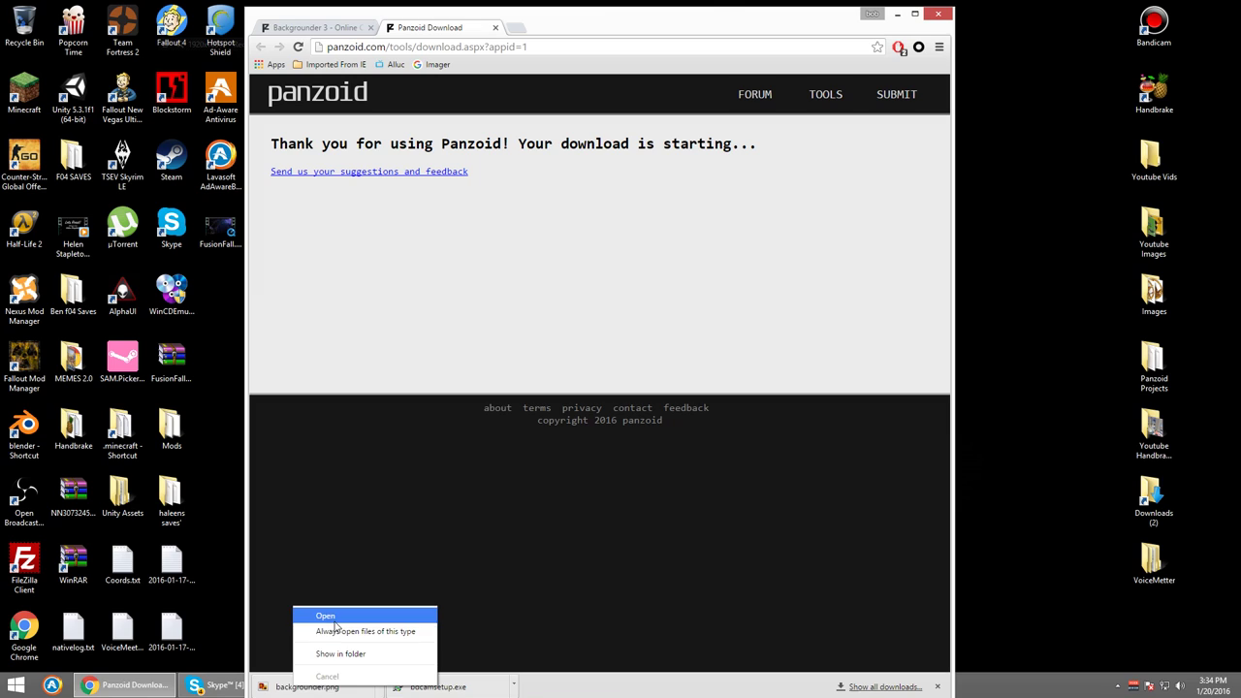
pyautogui.click(335, 617)
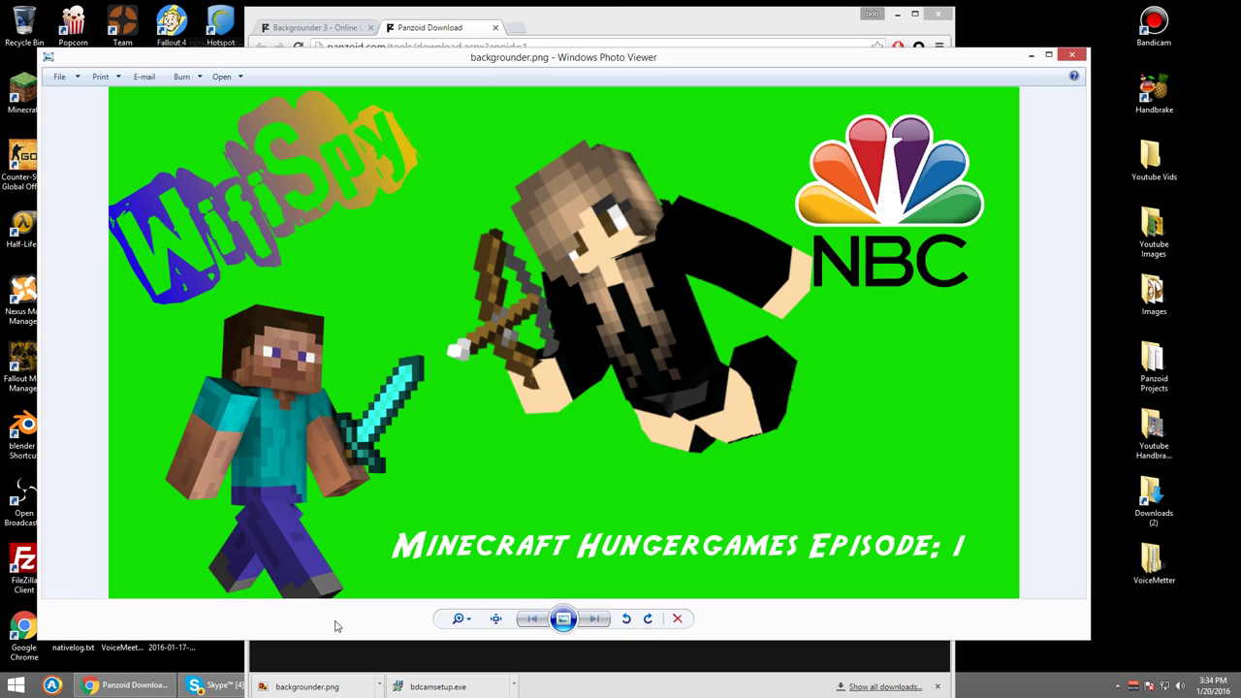
pyautogui.click(1071, 54)
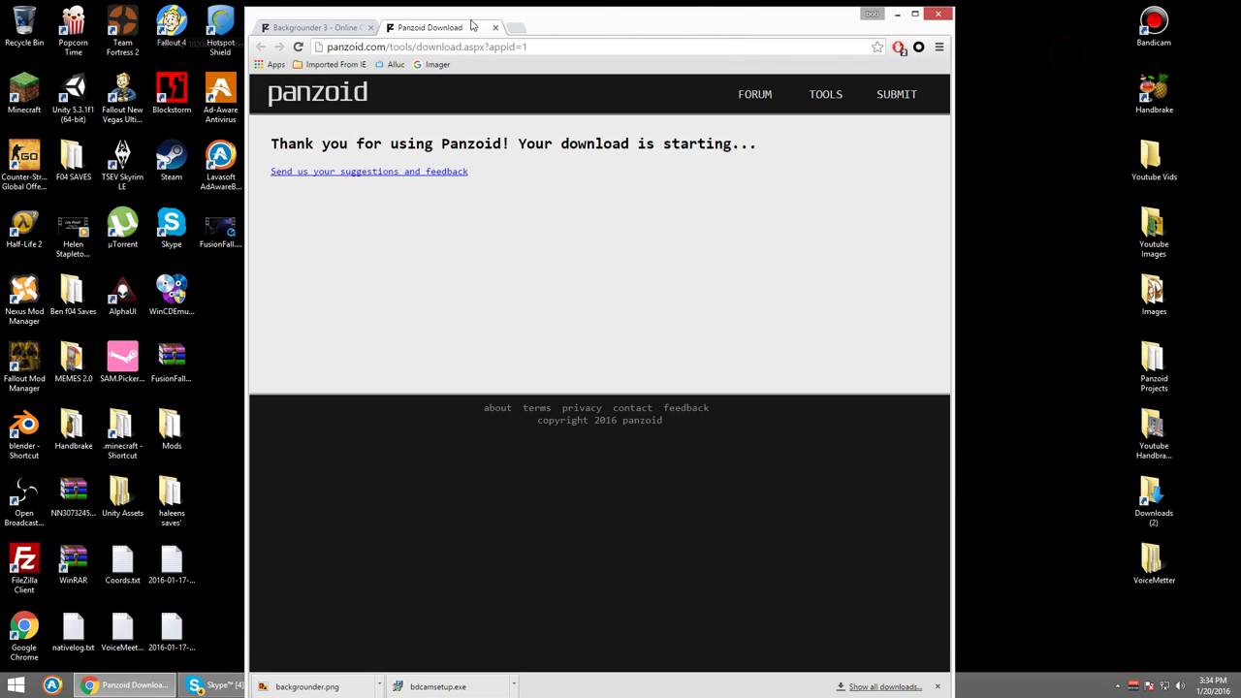
# Return to the Backgrounder 3 editor and dismiss the finished download dialog.
pyautogui.click(315, 27)
pyautogui.click(653, 435)
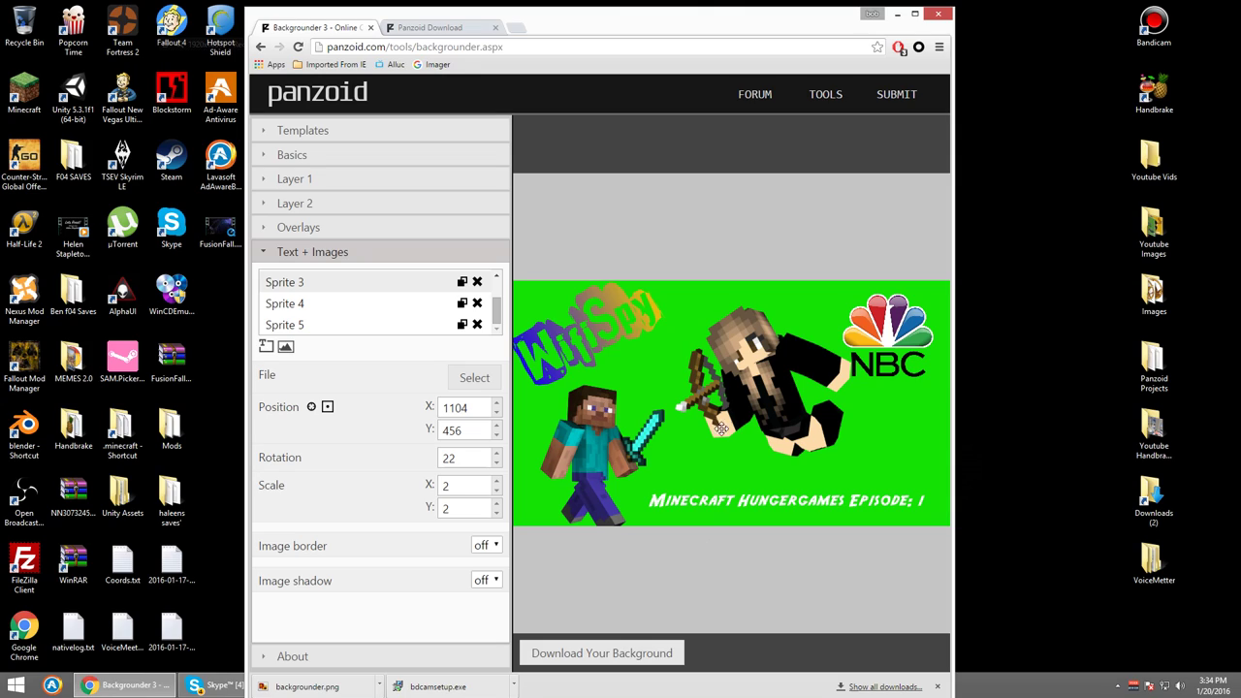
pyautogui.click(292, 137)
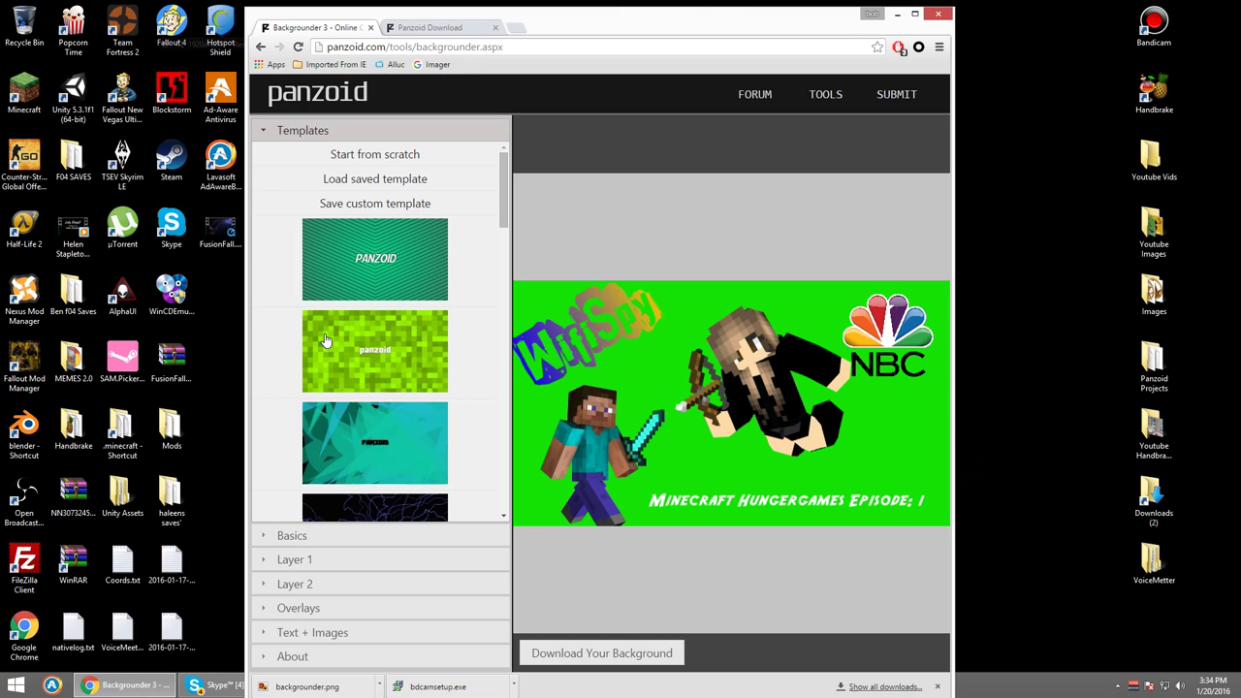
# Delete the NBC logo, girl character, Steve and episode title sprites, keeping only WifiSpy text.
pyautogui.click(312, 631)
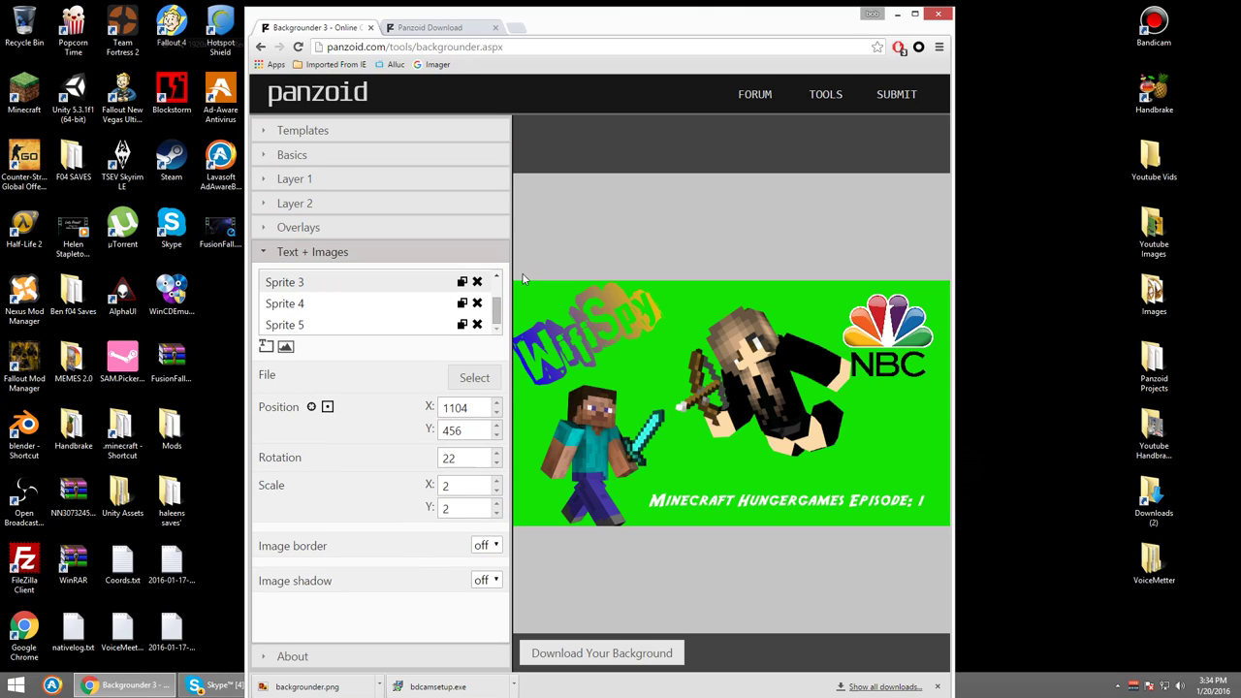
pyautogui.scroll(2, 488, 295)
pyautogui.click(476, 302)
pyautogui.click(476, 301)
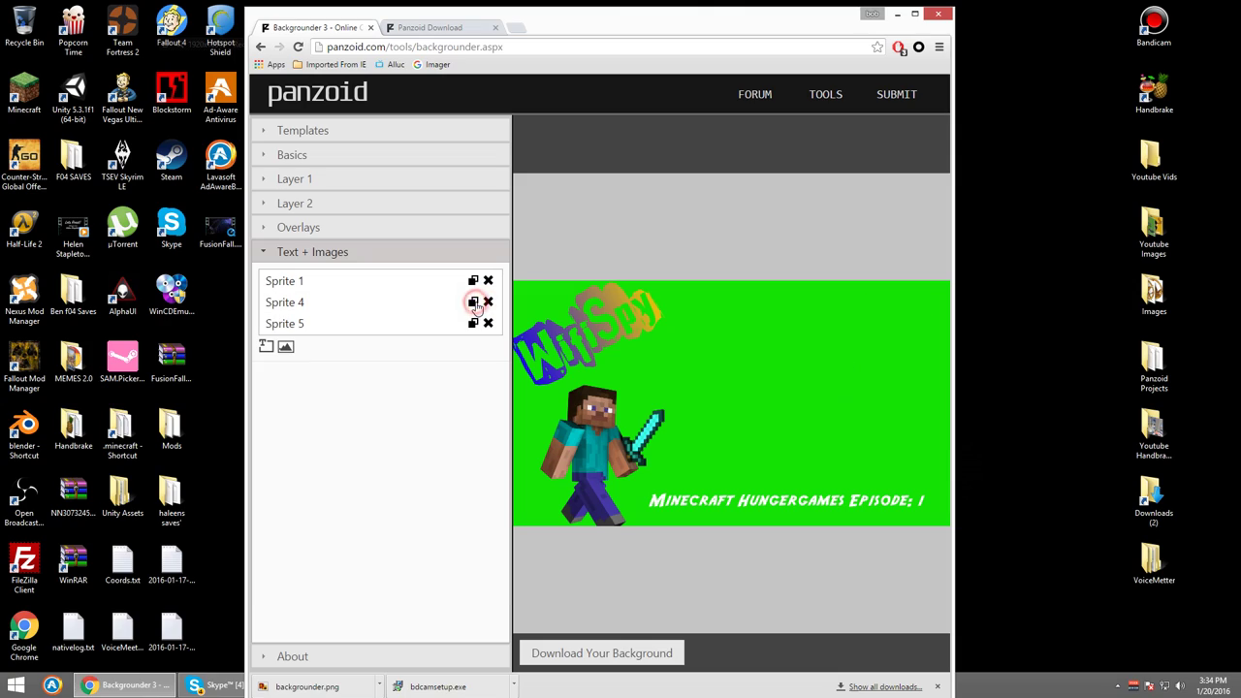
pyautogui.click(489, 302)
pyautogui.click(489, 302)
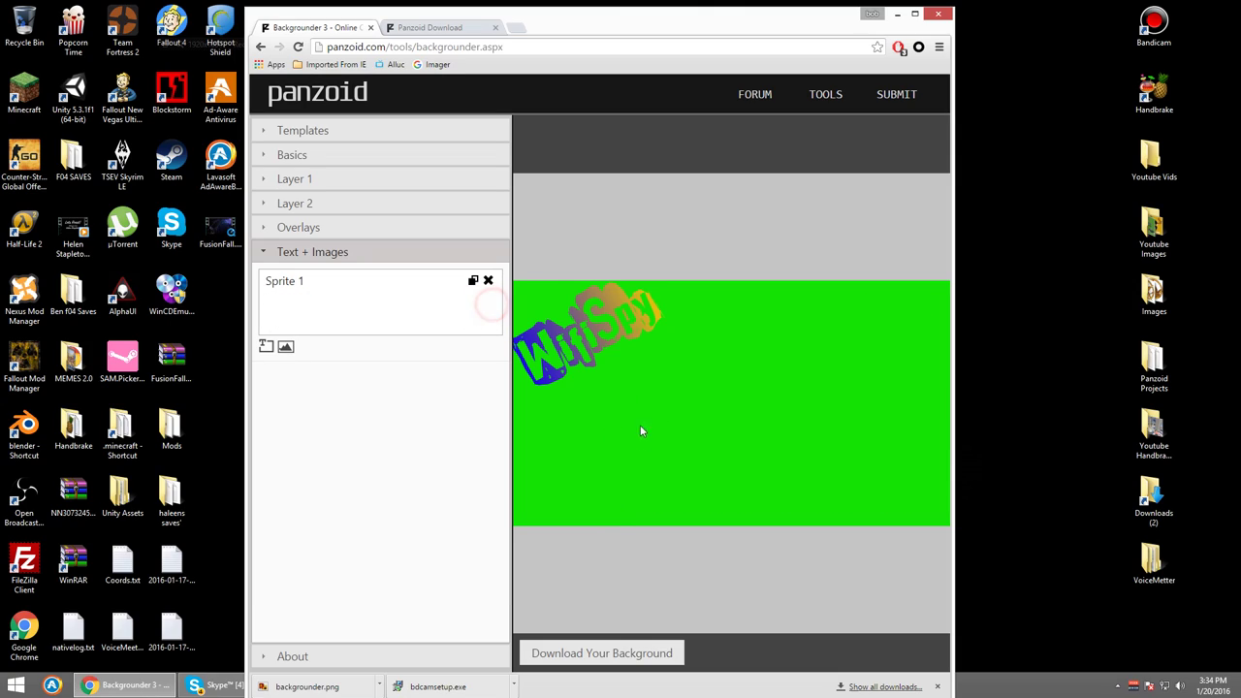
pyautogui.click(626, 346)
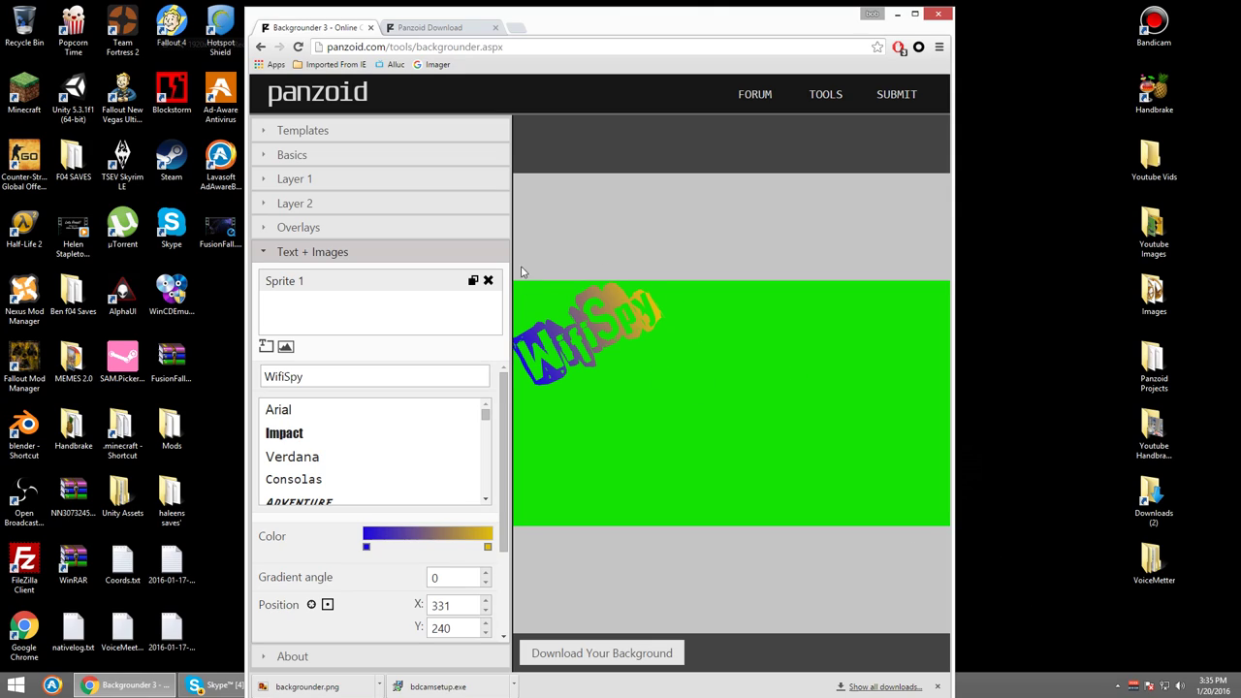
# Save the WifiSpy design as a custom template and download panzoid_bgtemplate.pz.
pyautogui.click(334, 130)
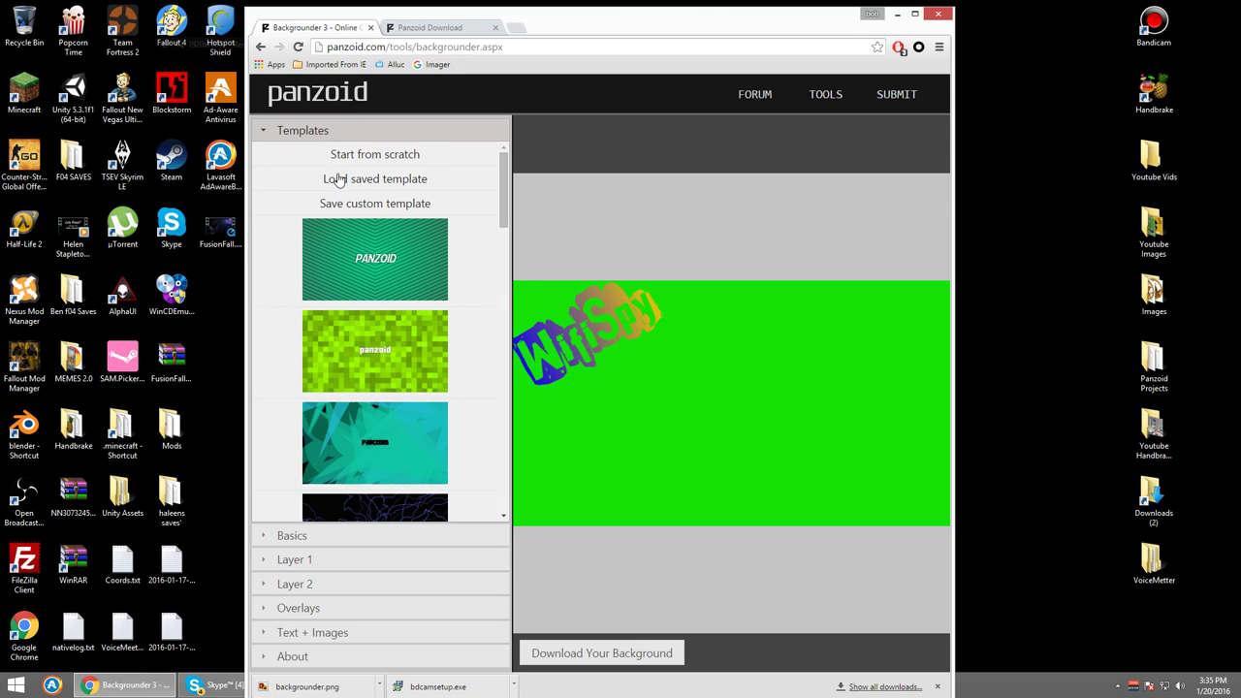
pyautogui.click(339, 203)
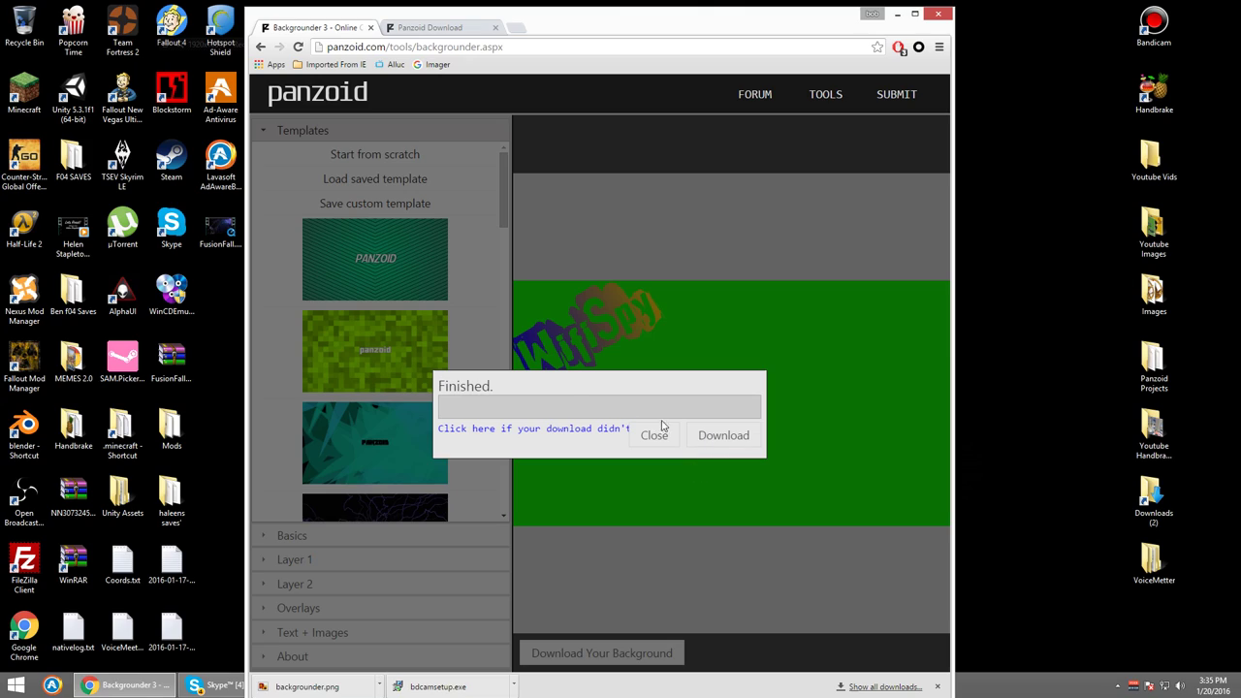
pyautogui.click(706, 437)
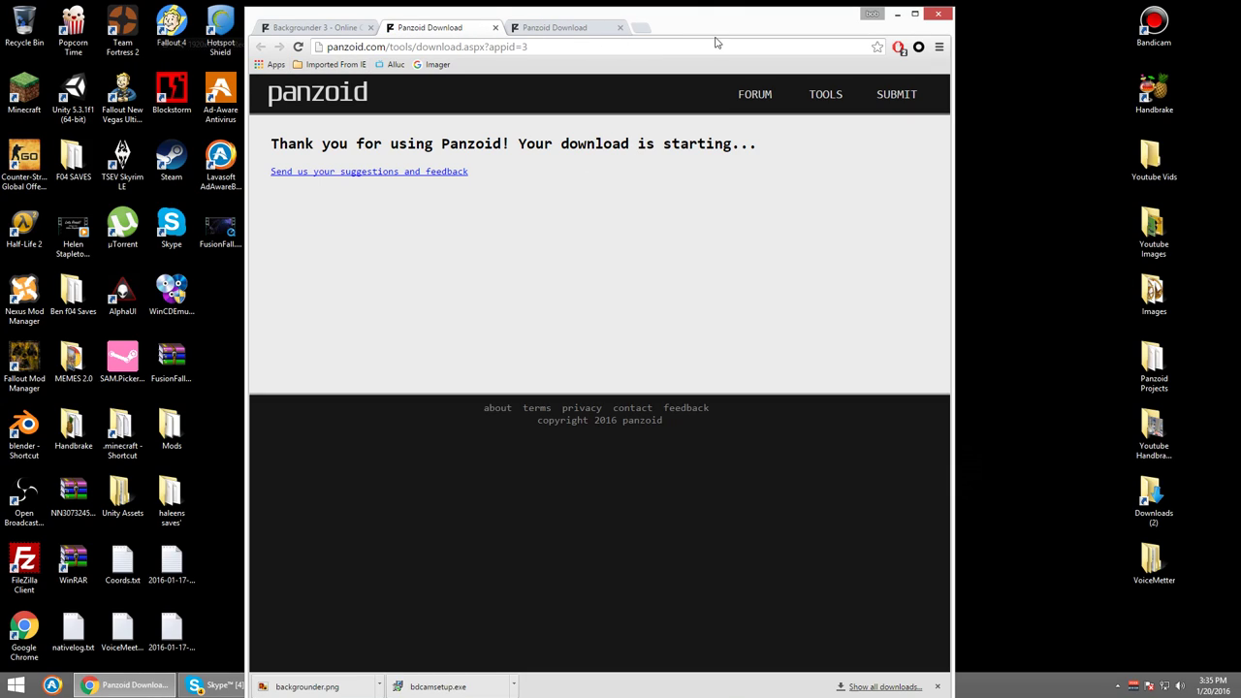
pyautogui.moveTo(711, 34)
pyautogui.mouseDown()
pyautogui.moveTo(710, 16)
pyautogui.moveTo(709, 28)
pyautogui.mouseUp()
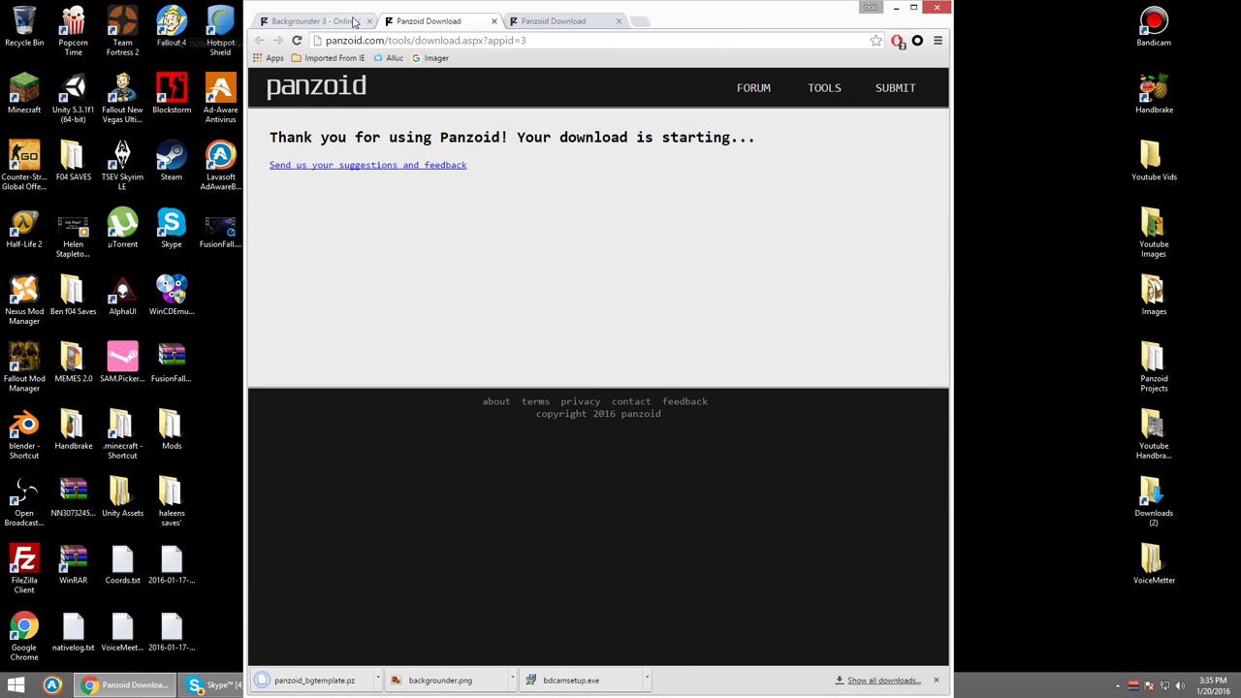
pyautogui.click(354, 19)
# Dismiss the download dialog and reload the page to reset the design.
pyautogui.click(645, 428)
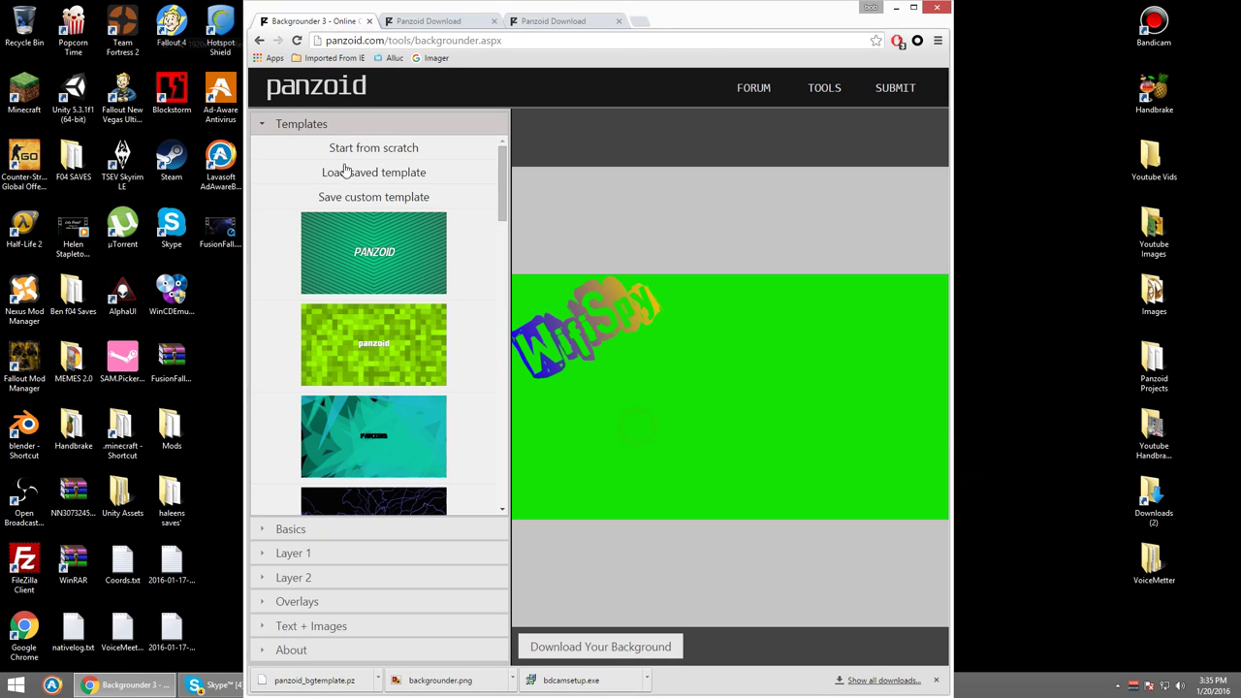
pyautogui.click(431, 40)
pyautogui.press('Return')
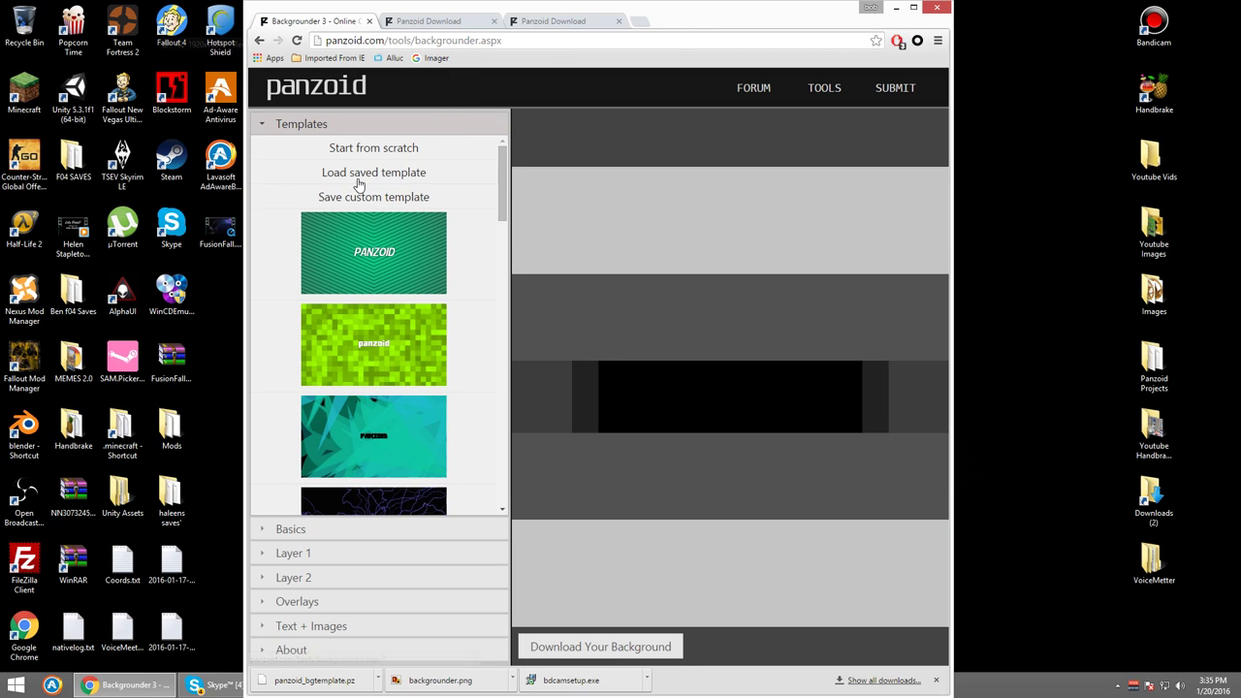
# Load Downloads\panzoid_bgtemplate.pz and nudge the WifiSpy text slightly right and down.
pyautogui.click(358, 174)
pyautogui.click(305, 104)
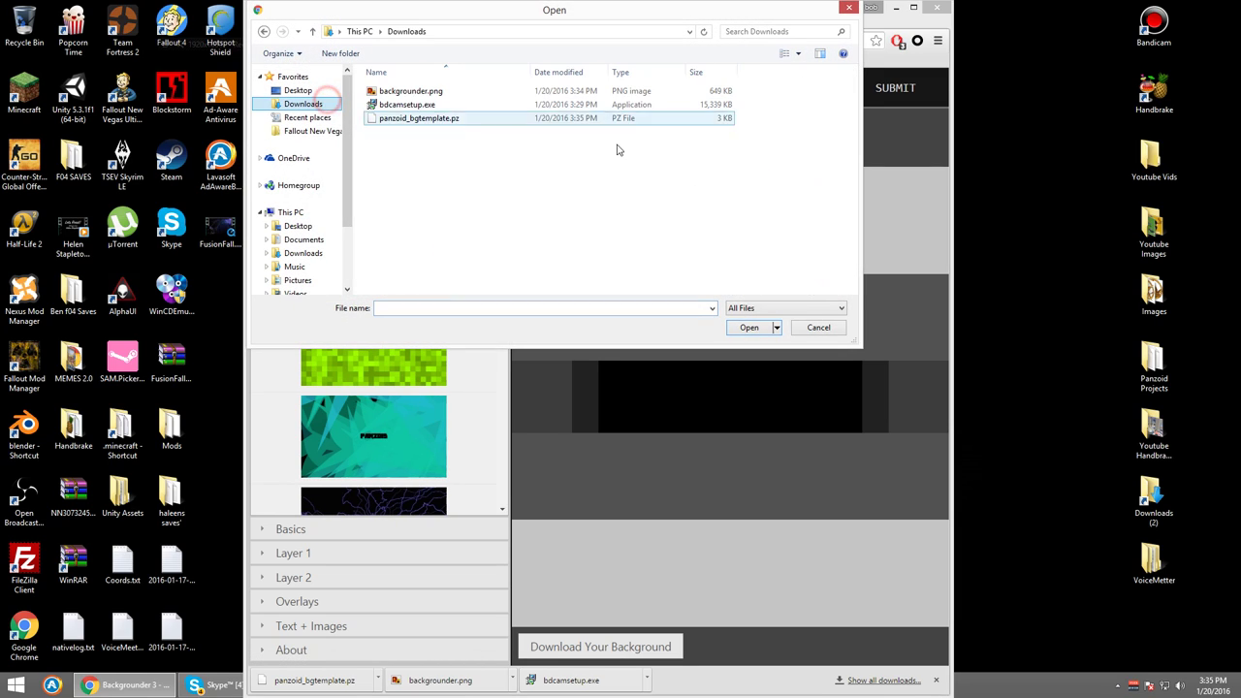
pyautogui.click(490, 119)
pyautogui.click(748, 327)
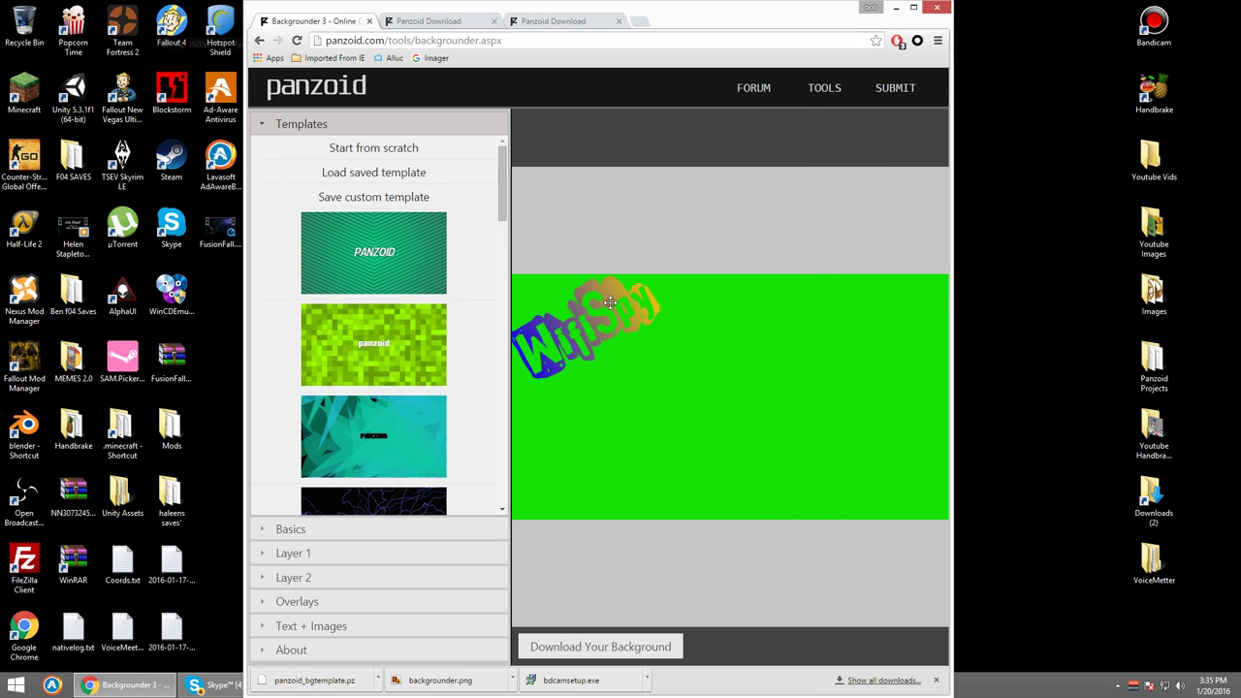
pyautogui.moveTo(611, 302); pyautogui.dragTo(671, 310)
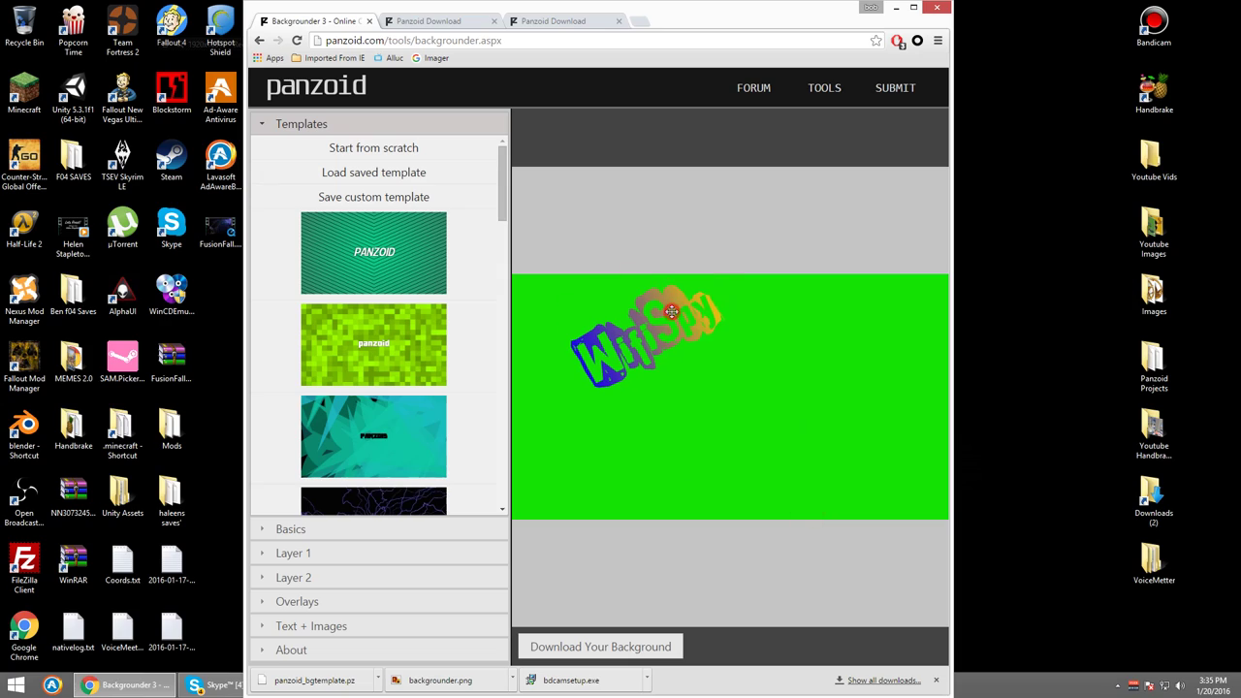